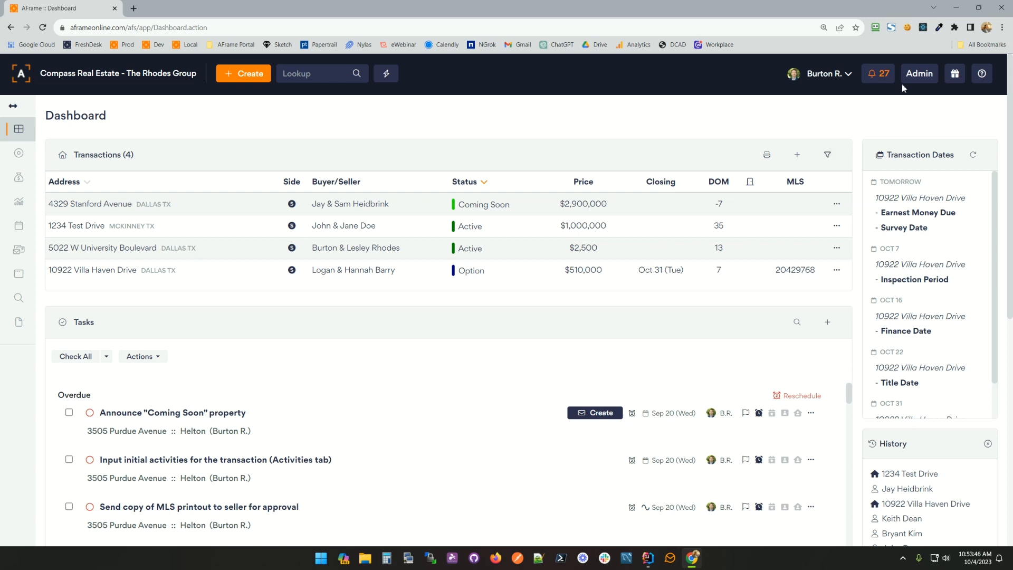
Open the Parent/Child Task Demo task template from the admin templates and look over its entries.
{"action": "left_click", "coordinate": [919, 78]}
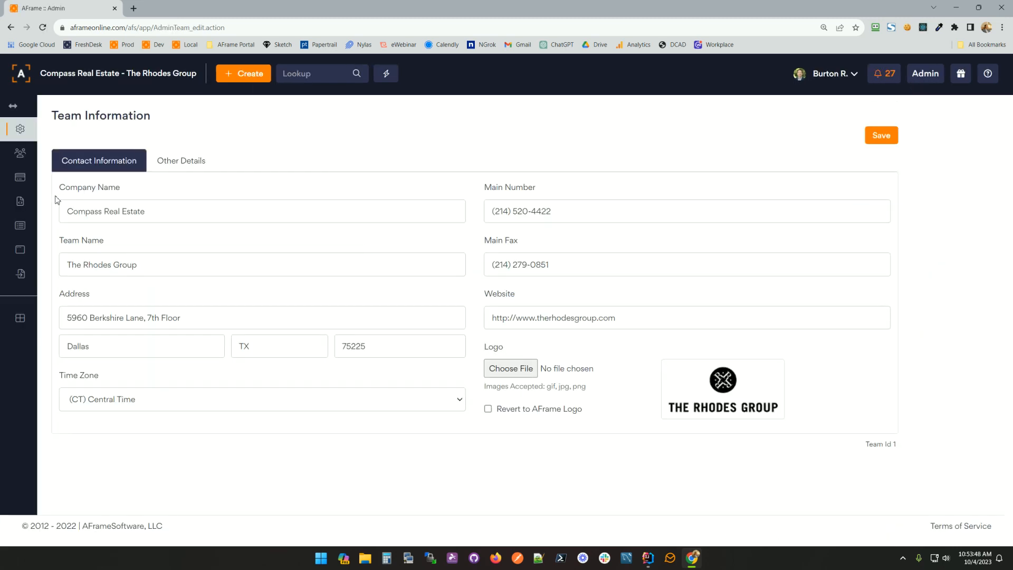
{"action": "left_click", "coordinate": [20, 205]}
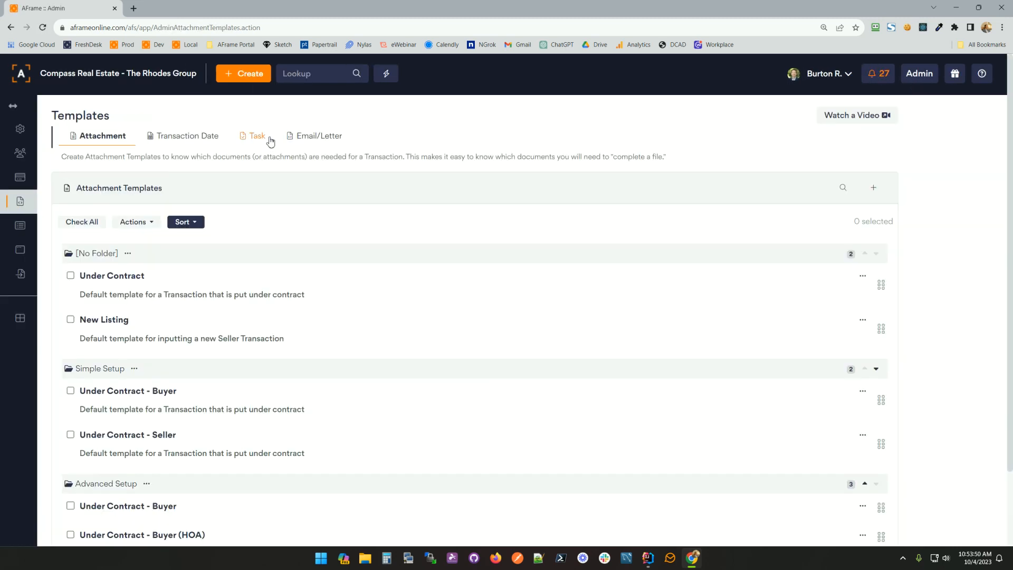
{"action": "left_click", "coordinate": [262, 138]}
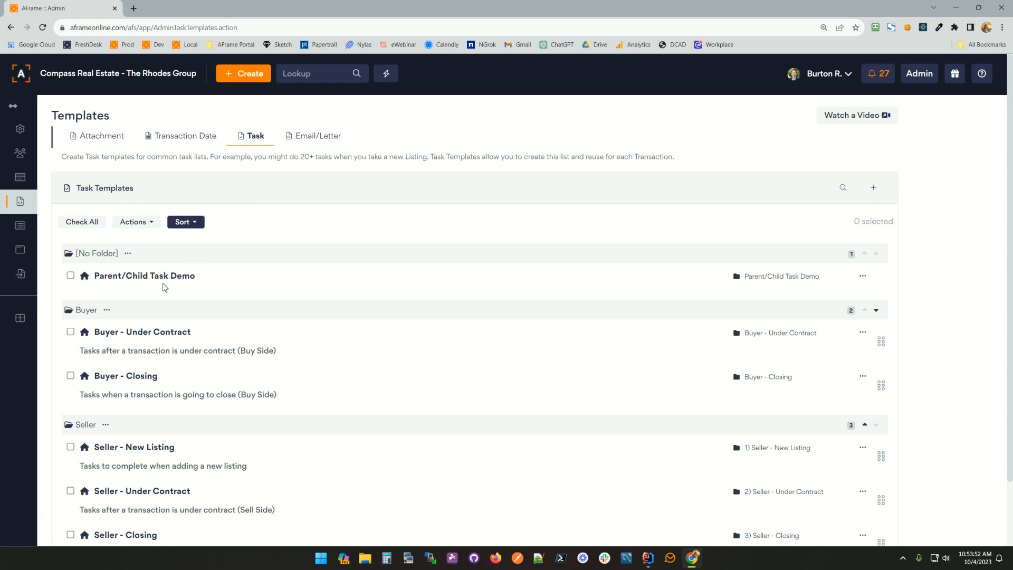
{"action": "left_click", "coordinate": [160, 277]}
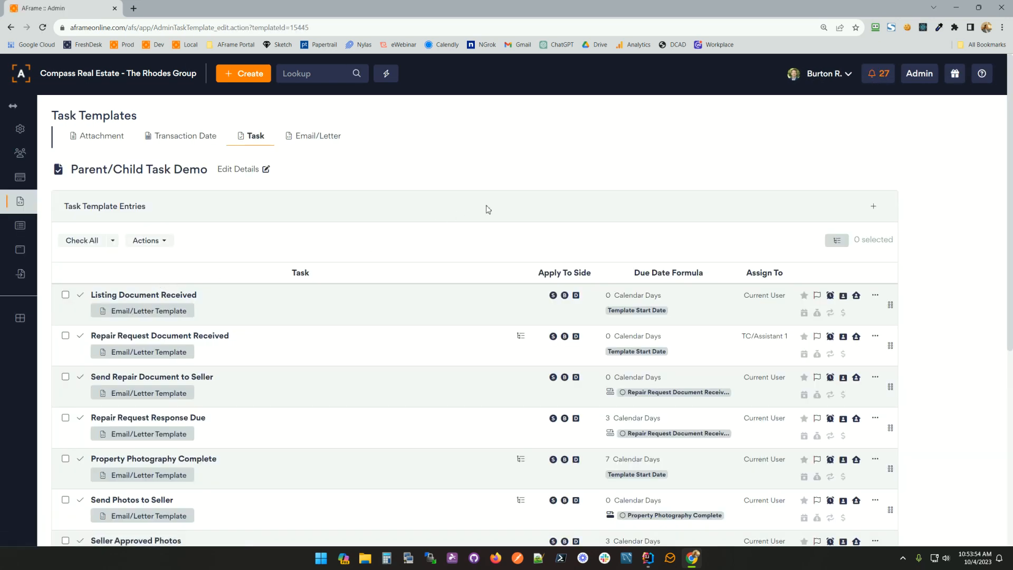
{"action": "scroll", "coordinate": [504, 211], "scroll_direction": "down", "scroll_amount": 3}
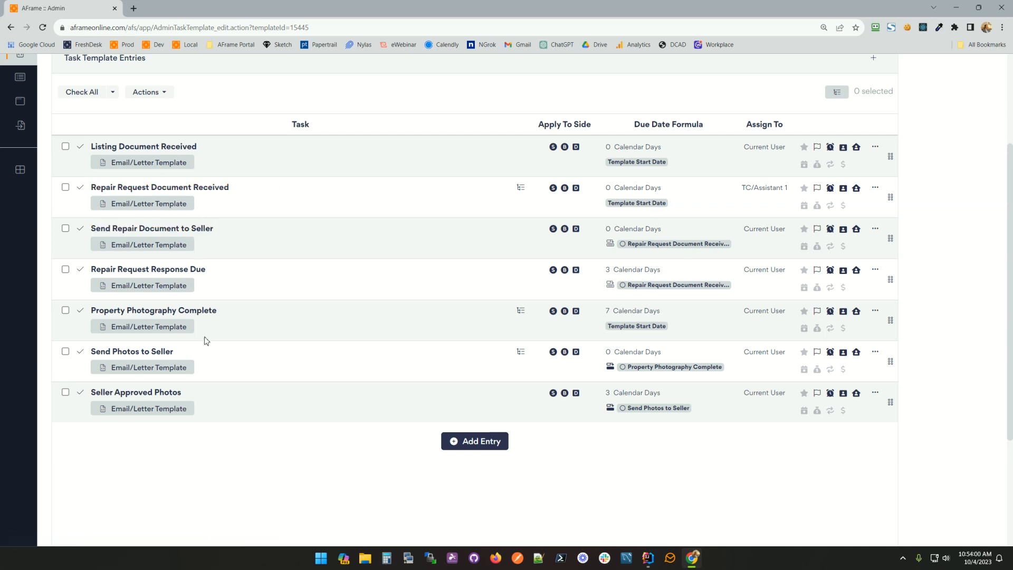
{"action": "scroll", "coordinate": [247, 321], "scroll_direction": "up", "scroll_amount": 2}
{"action": "scroll", "coordinate": [247, 321], "scroll_direction": "up", "scroll_amount": 1}
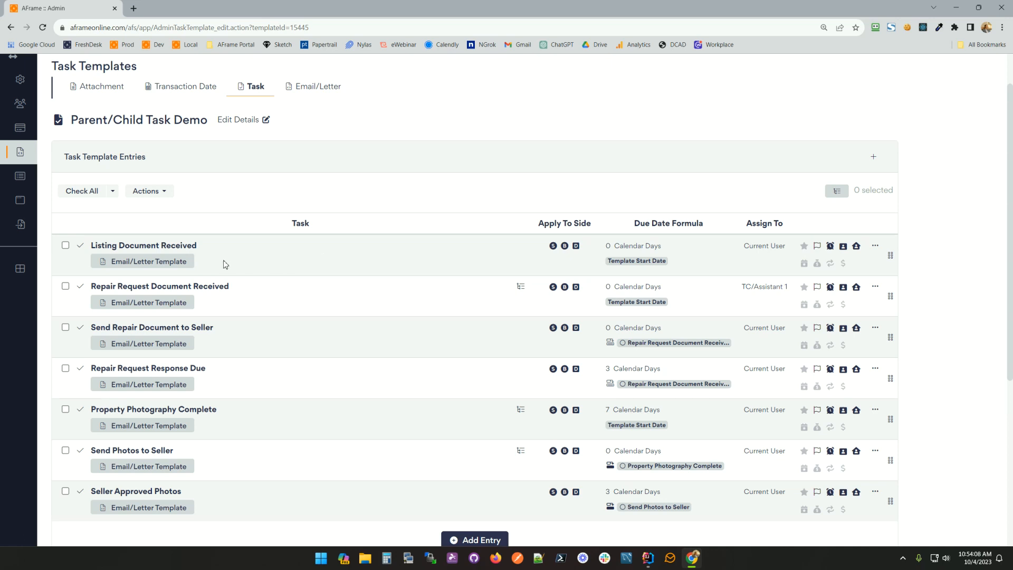
{"action": "left_click_drag", "start_coordinate": [219, 250], "coordinate": [91, 249]}
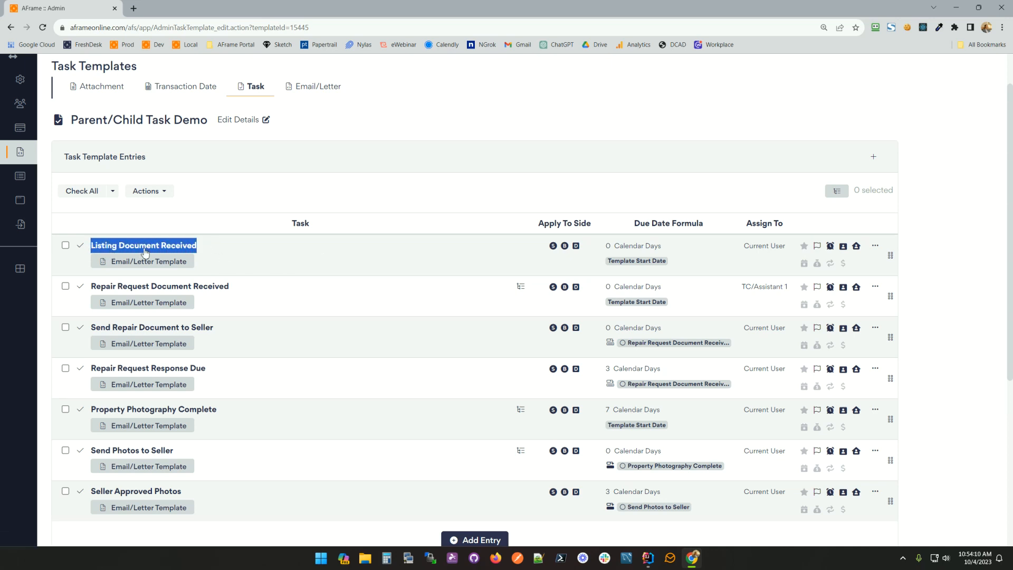
{"action": "left_click", "coordinate": [250, 254]}
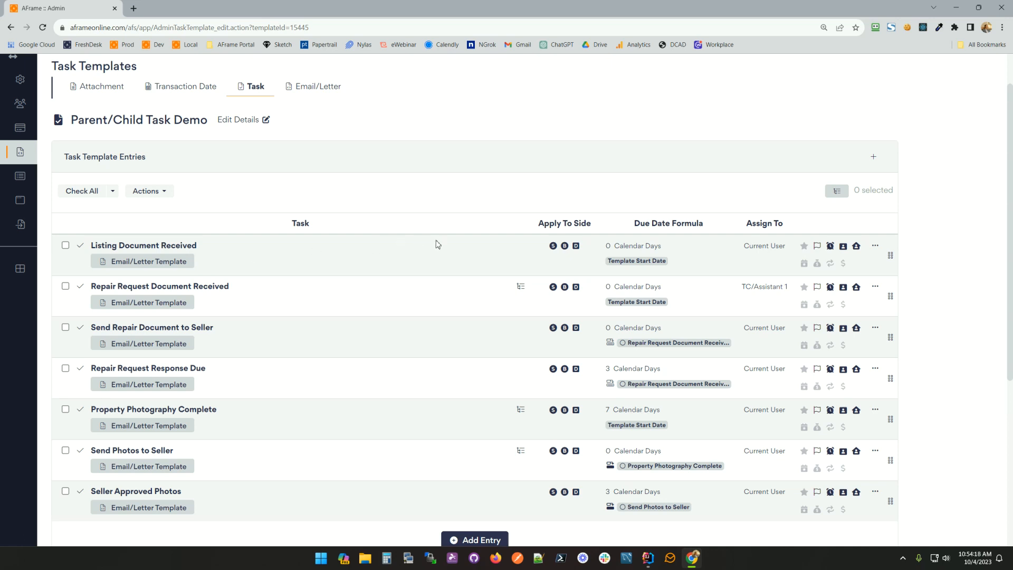
{"action": "left_click", "coordinate": [876, 247]}
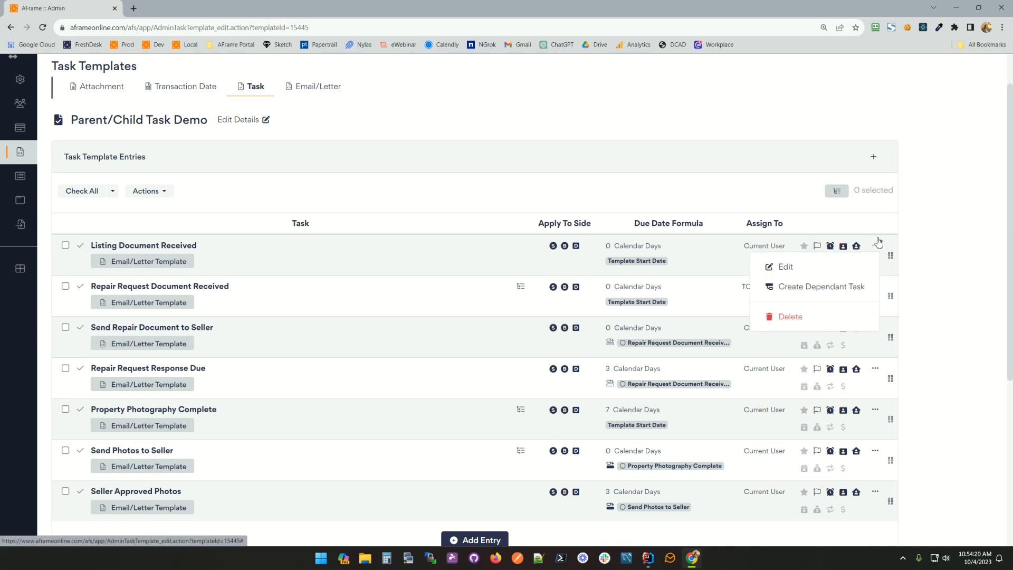
{"action": "left_click", "coordinate": [874, 157]}
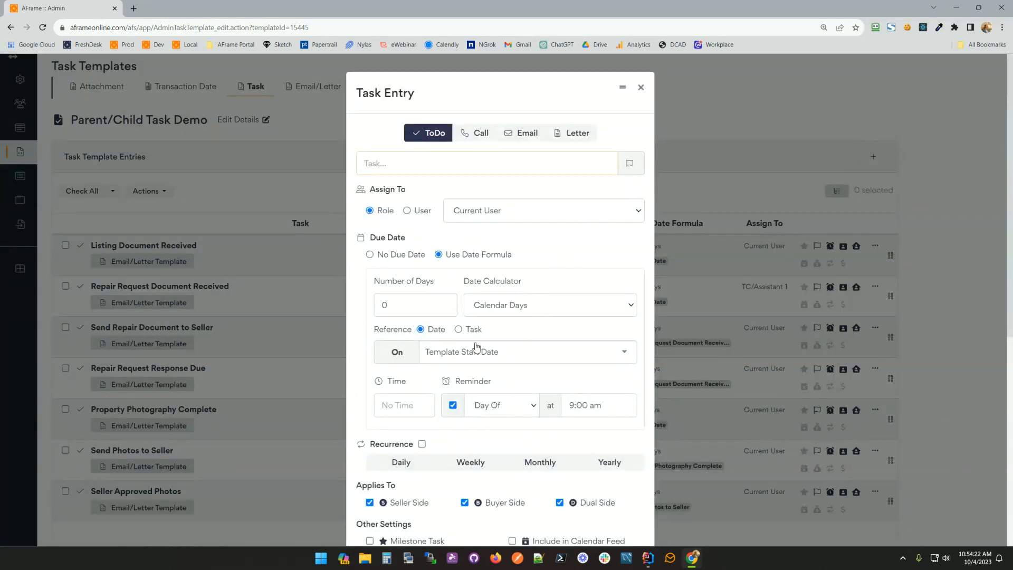
{"action": "left_click", "coordinate": [450, 357]}
{"action": "left_click", "coordinate": [537, 256]}
{"action": "left_click", "coordinate": [641, 88]}
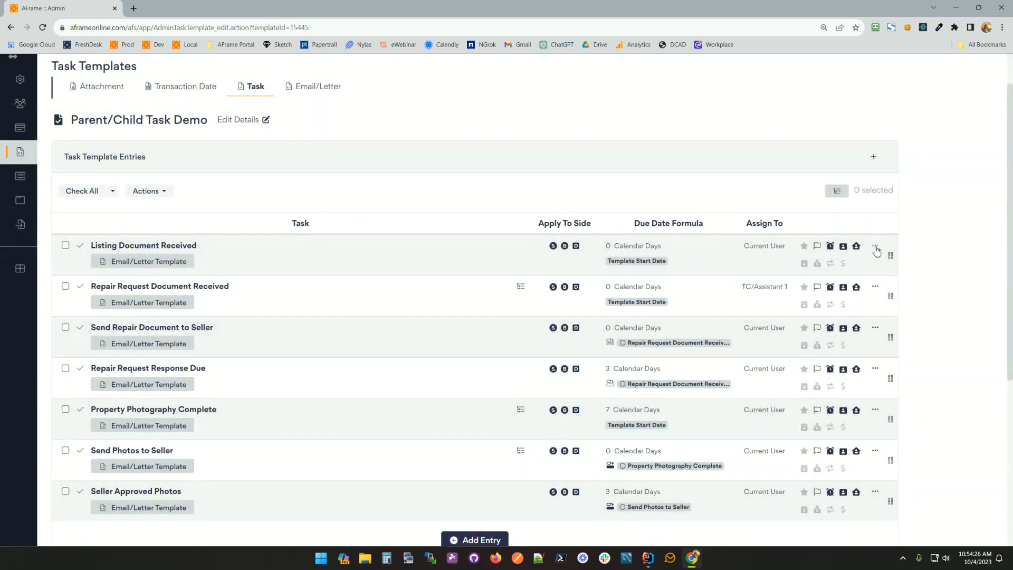
Create a dependent task for Listing Document Received and name it "Send Intro Email to Seller".
{"action": "left_click", "coordinate": [876, 247]}
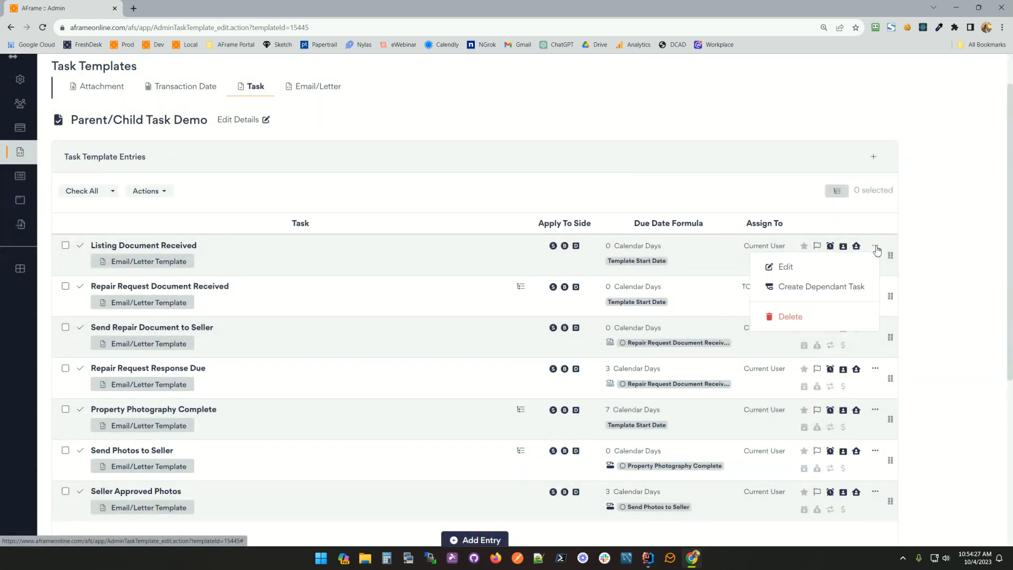
{"action": "left_click", "coordinate": [808, 289]}
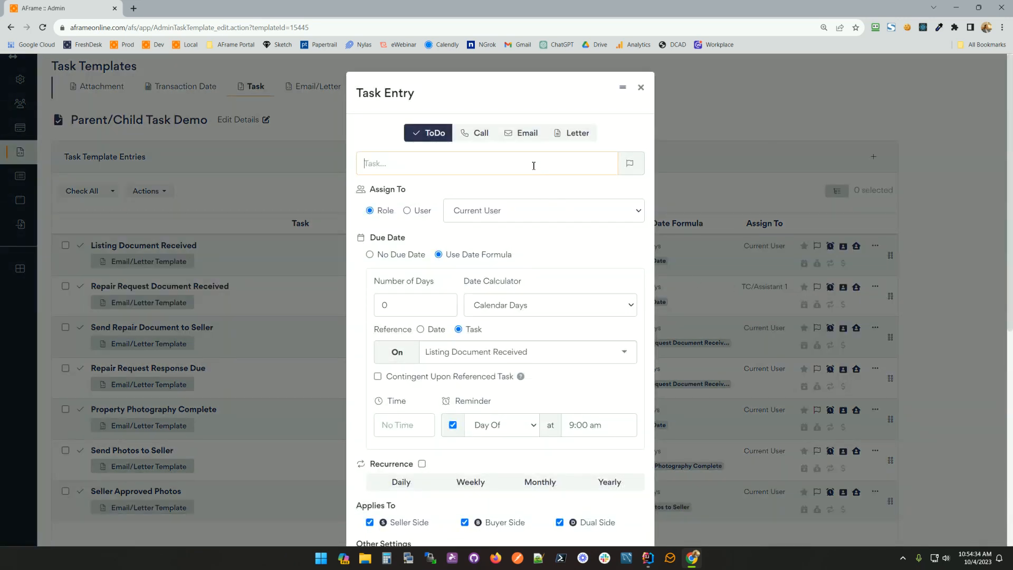
{"action": "type", "text": "Send Intro Email to Seller"}
Switch the due date reference to a date, and back to the task Listing Document Received.
{"action": "scroll", "coordinate": [449, 257], "scroll_direction": "down", "scroll_amount": 1}
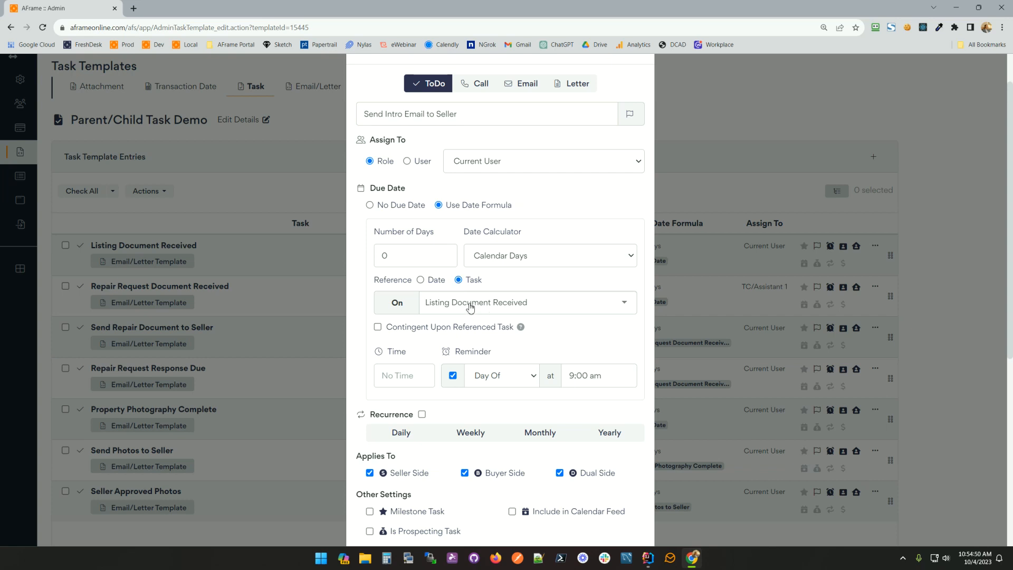
{"action": "left_click", "coordinate": [421, 279]}
{"action": "left_click", "coordinate": [449, 303]}
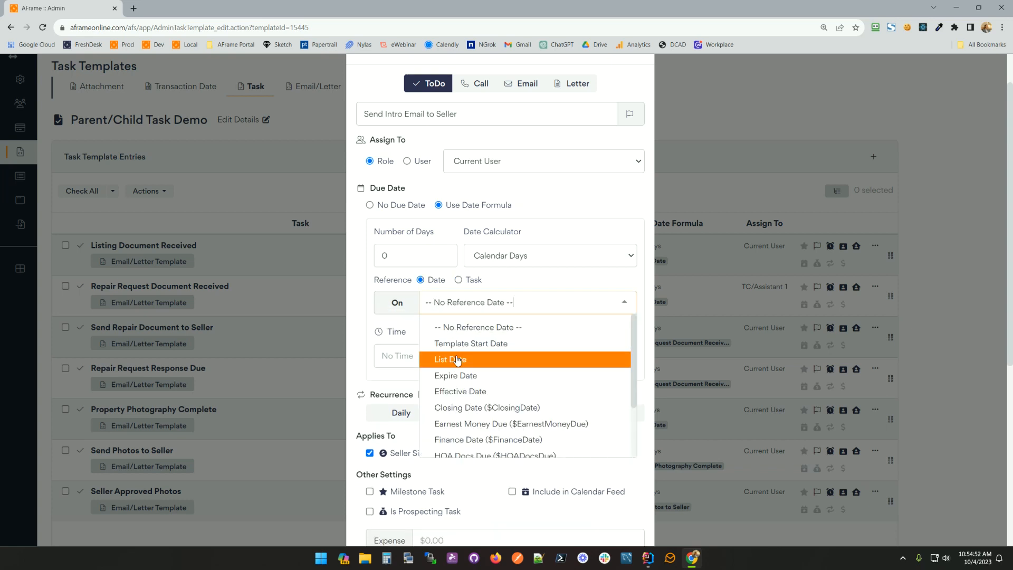
{"action": "left_click", "coordinate": [458, 280]}
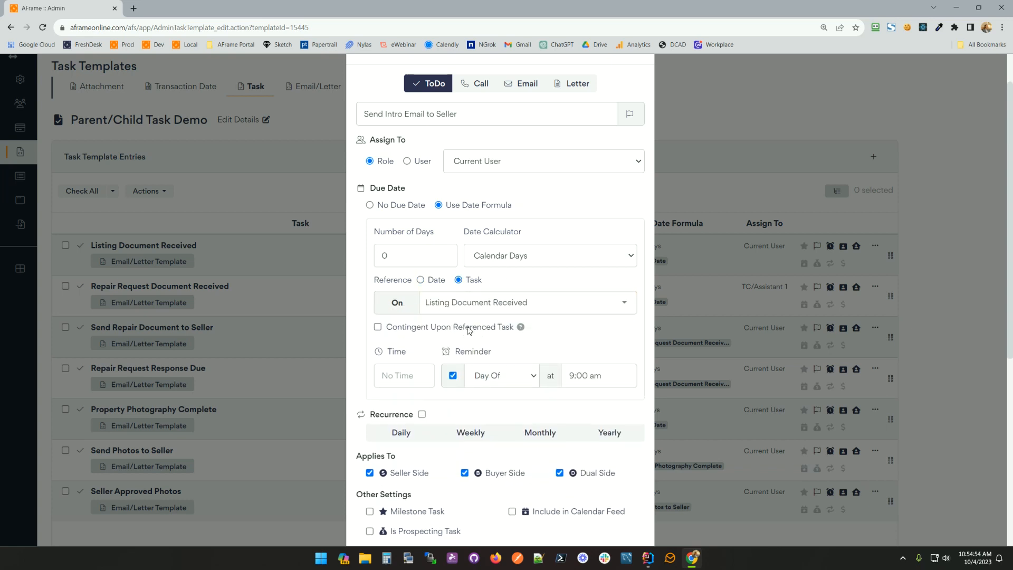
{"action": "left_click", "coordinate": [466, 303]}
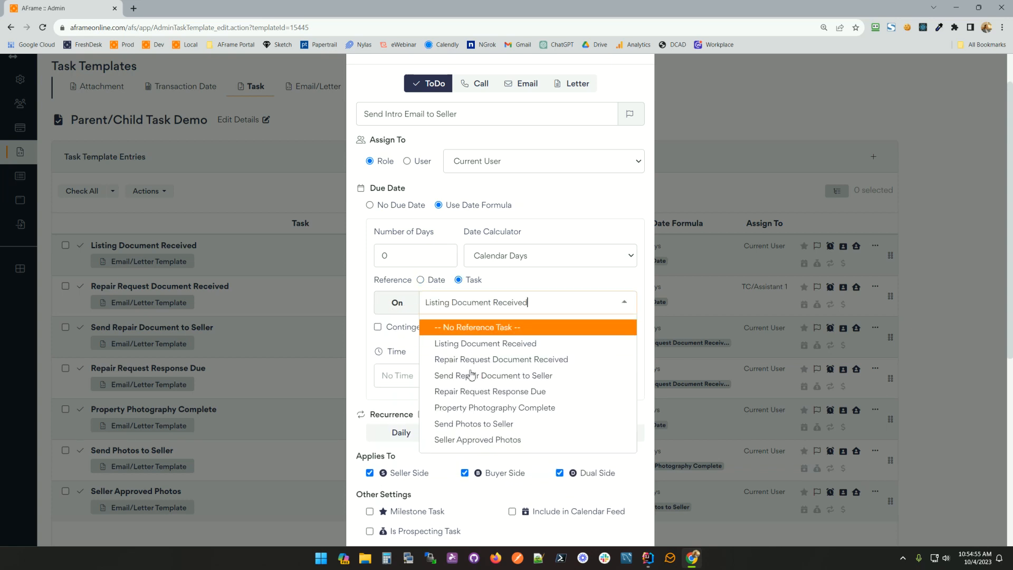
{"action": "left_click", "coordinate": [495, 344]}
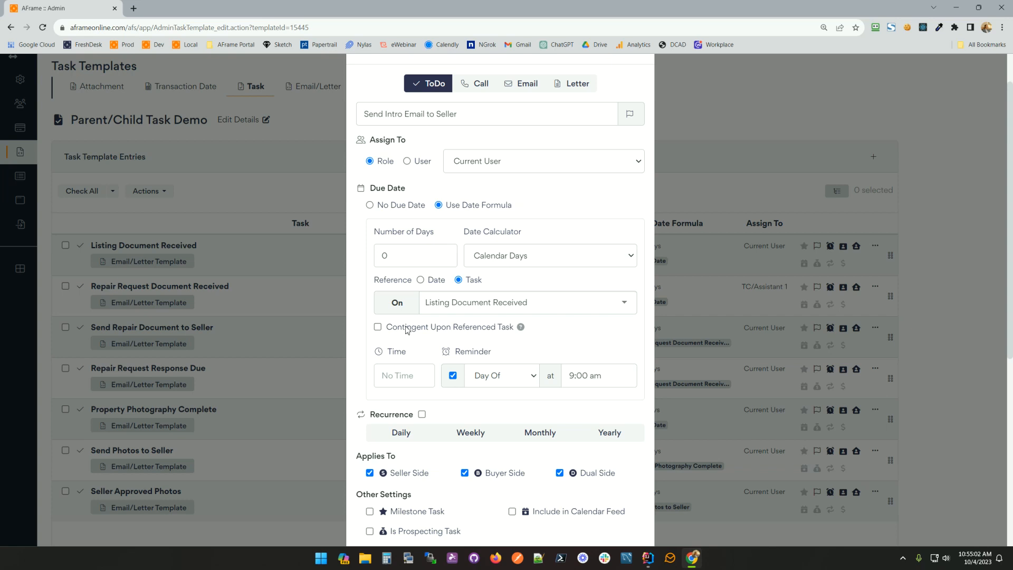
Mark the new task as contingent upon its referenced task and save the entry.
{"action": "left_click", "coordinate": [377, 328]}
{"action": "mouse_move", "coordinate": [521, 330]}
{"action": "scroll", "coordinate": [499, 350], "scroll_direction": "down", "scroll_amount": 6}
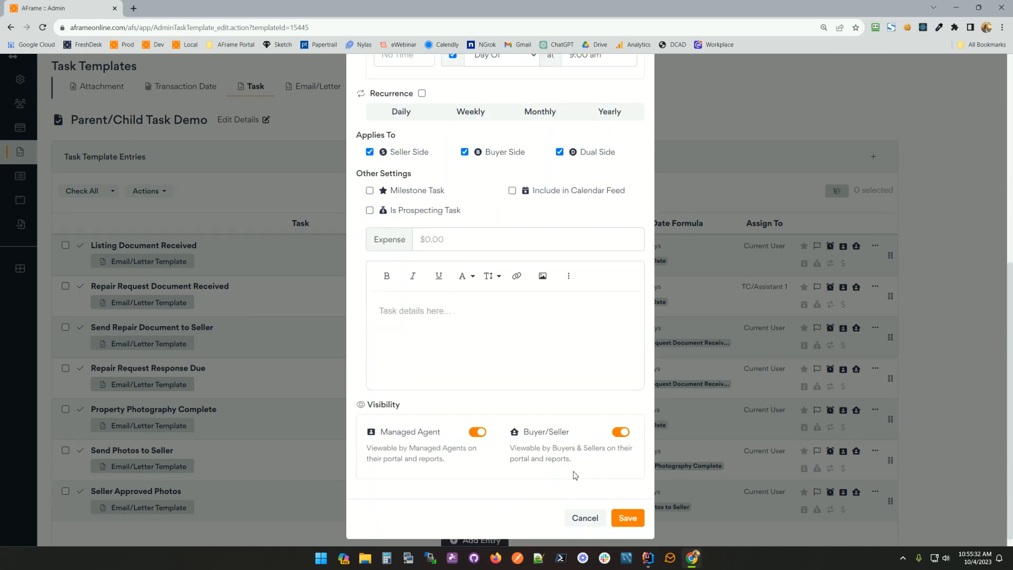
{"action": "left_click", "coordinate": [636, 502]}
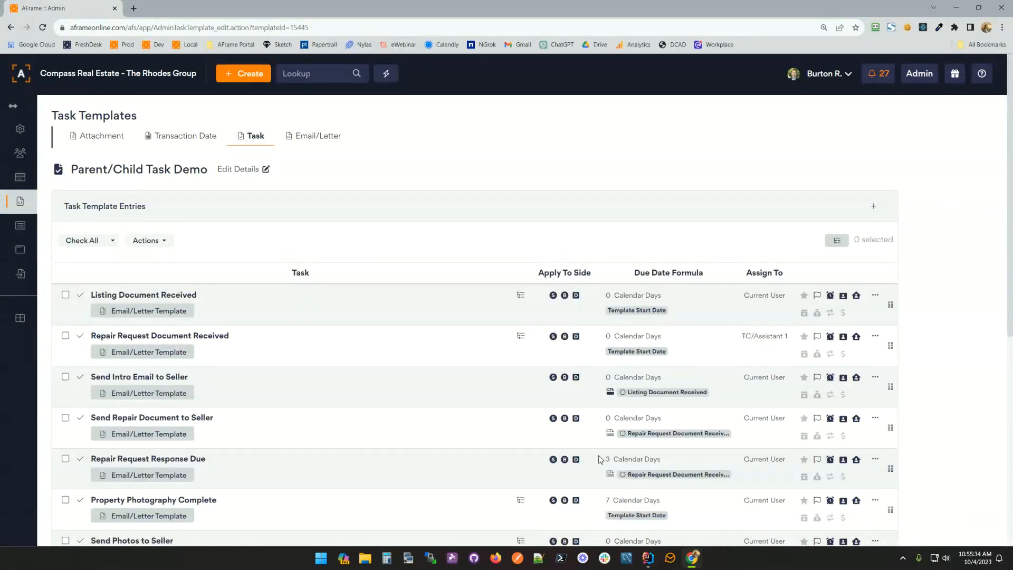
Move the Send Intro Email to Seller entry directly below Listing Document Received.
{"action": "left_click_drag", "start_coordinate": [205, 384], "coordinate": [115, 377]}
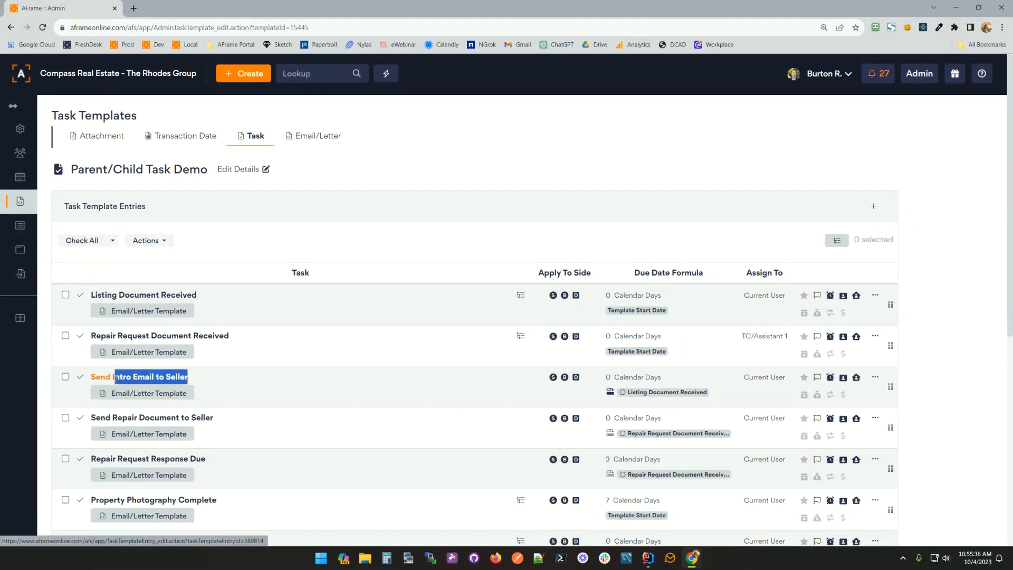
{"action": "left_click_drag", "start_coordinate": [890, 387], "coordinate": [896, 356]}
{"action": "scroll", "coordinate": [950, 352], "scroll_direction": "down", "scroll_amount": 2}
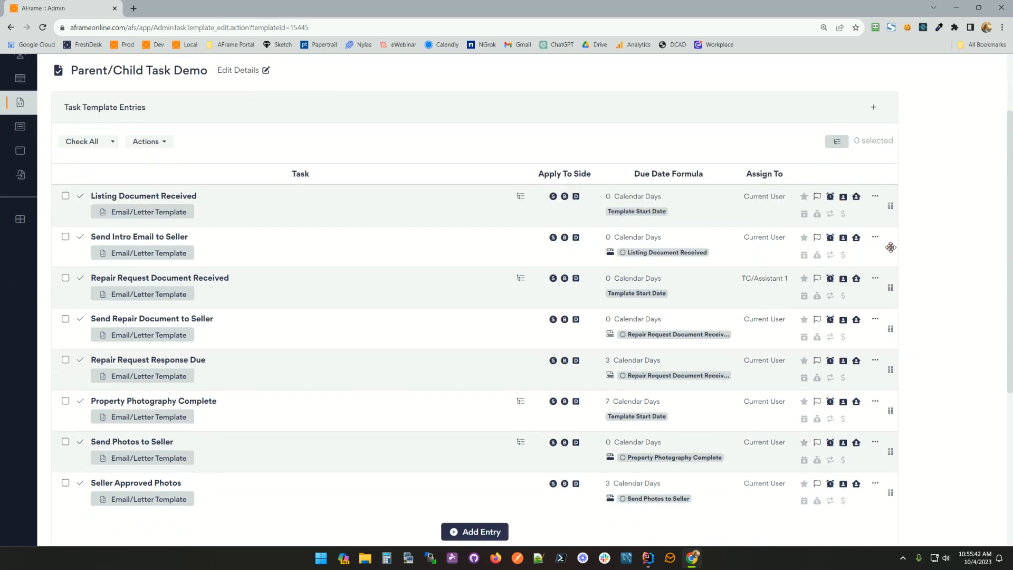
{"action": "mouse_move", "coordinate": [891, 247]}
{"action": "left_mouse_down"}
{"action": "mouse_move", "coordinate": [883, 470]}
{"action": "mouse_move", "coordinate": [893, 244]}
{"action": "left_mouse_up"}
{"action": "mouse_move", "coordinate": [891, 247]}
{"action": "left_mouse_down"}
{"action": "mouse_move", "coordinate": [891, 449]}
{"action": "mouse_move", "coordinate": [893, 246]}
{"action": "left_mouse_up"}
Examine the dependency trees of the whole template and of Repair Request Document Received, including the Send Intro Email to Seller entry.
{"action": "left_click", "coordinate": [837, 143]}
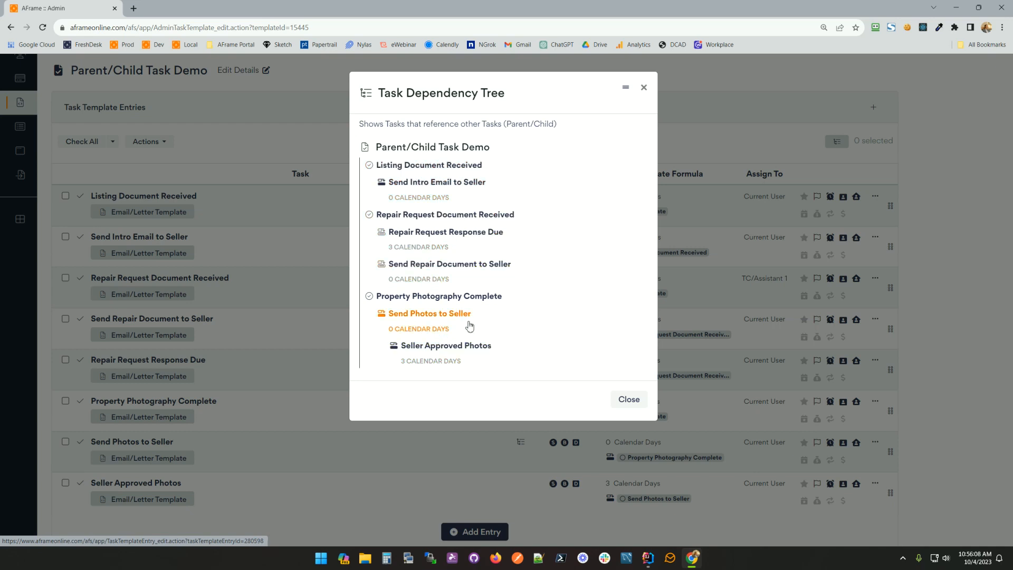
{"action": "left_click", "coordinate": [449, 185]}
{"action": "scroll", "coordinate": [498, 285], "scroll_direction": "down", "scroll_amount": 7}
{"action": "scroll", "coordinate": [498, 285], "scroll_direction": "up", "scroll_amount": 7}
{"action": "left_click", "coordinate": [641, 88]}
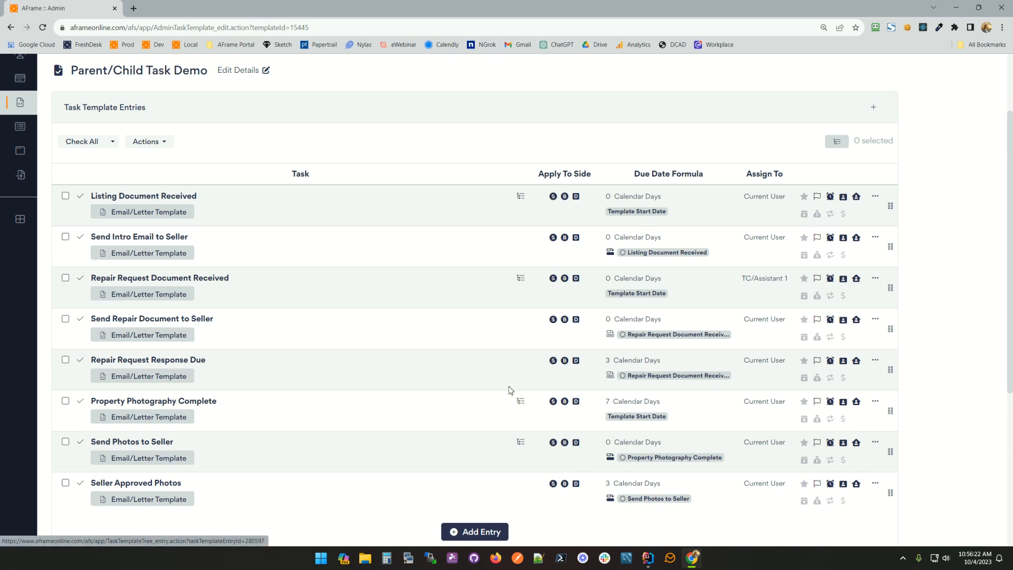
{"action": "left_click", "coordinate": [521, 280]}
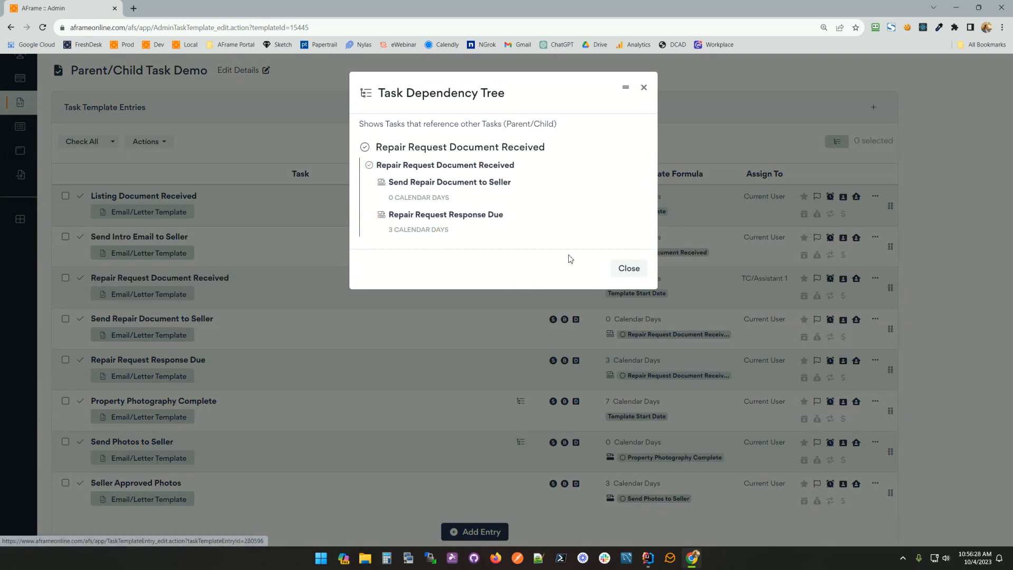
{"action": "left_click", "coordinate": [626, 270]}
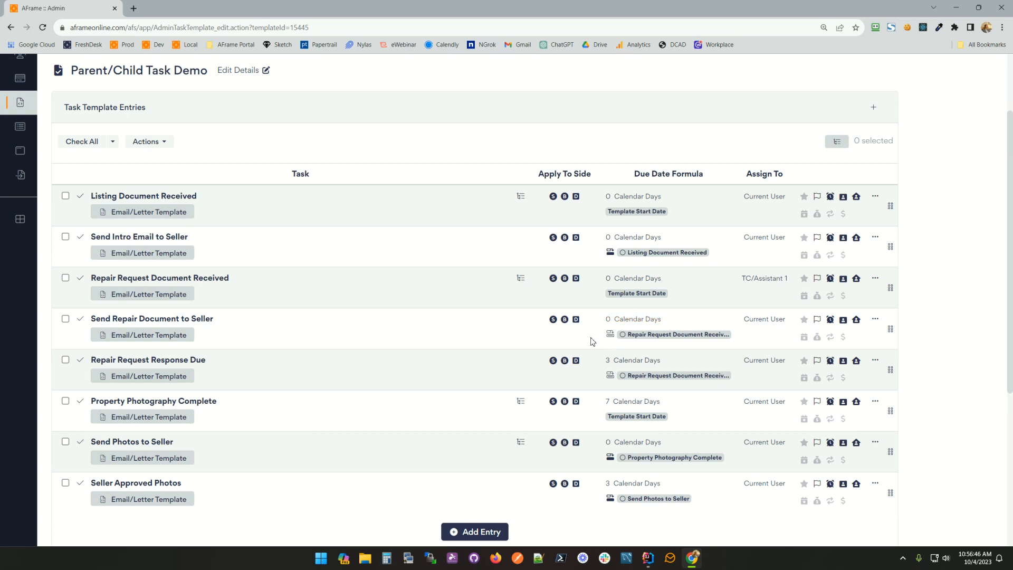
Toggle the contingent option off and on in Send Repair Document to Seller's due date formula, closing it without updating.
{"action": "left_click", "coordinate": [653, 340]}
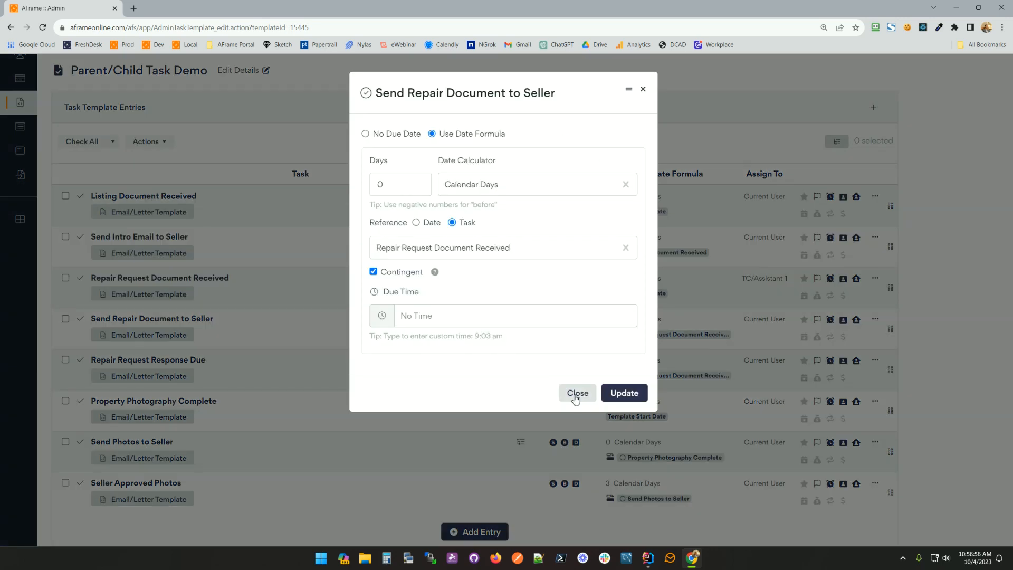
{"action": "left_click", "coordinate": [374, 272]}
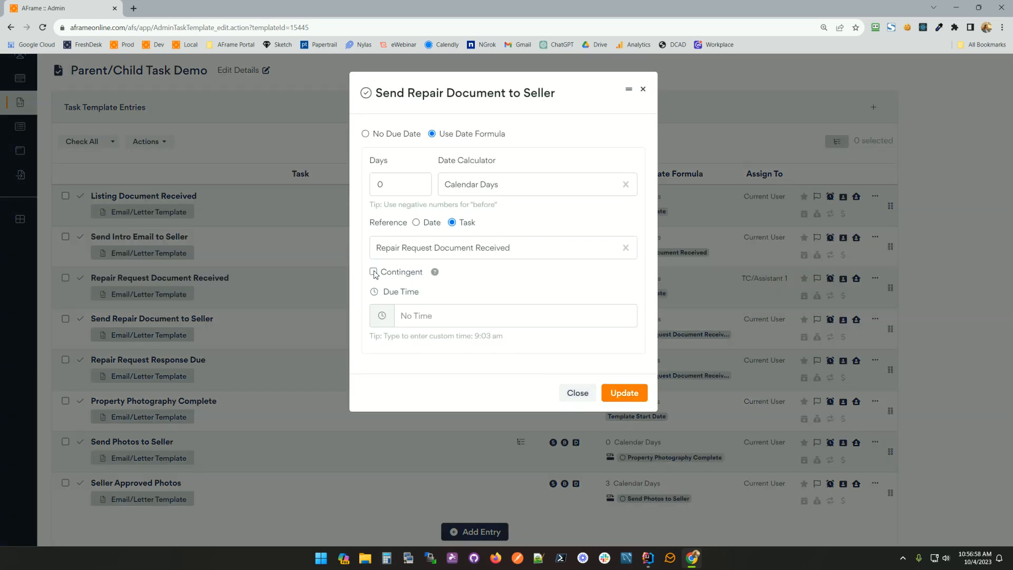
{"action": "left_click", "coordinate": [374, 273]}
{"action": "left_click", "coordinate": [571, 396]}
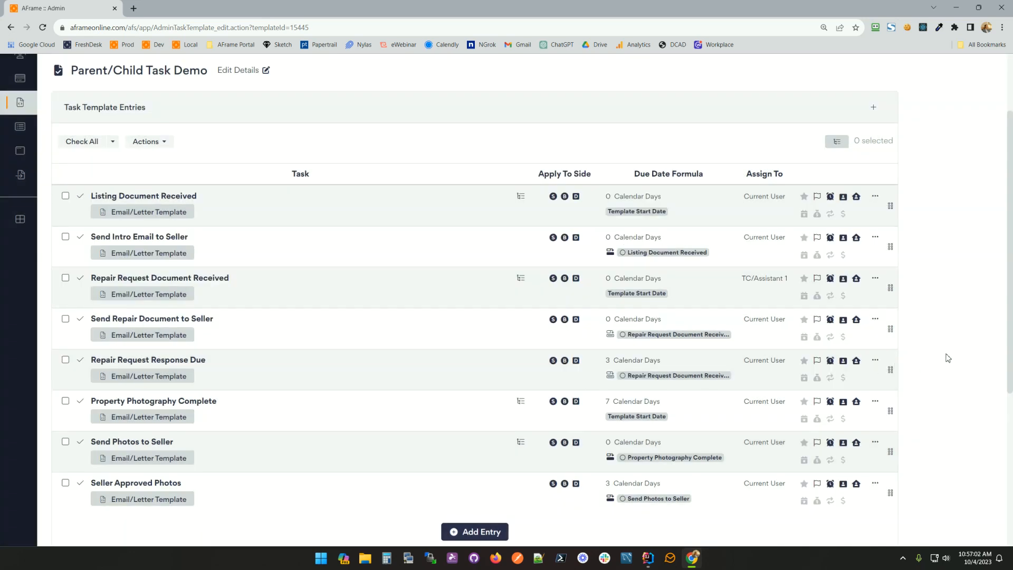
{"action": "scroll", "coordinate": [948, 357], "scroll_direction": "down", "scroll_amount": 1}
{"action": "scroll", "coordinate": [948, 358], "scroll_direction": "up", "scroll_amount": 2}
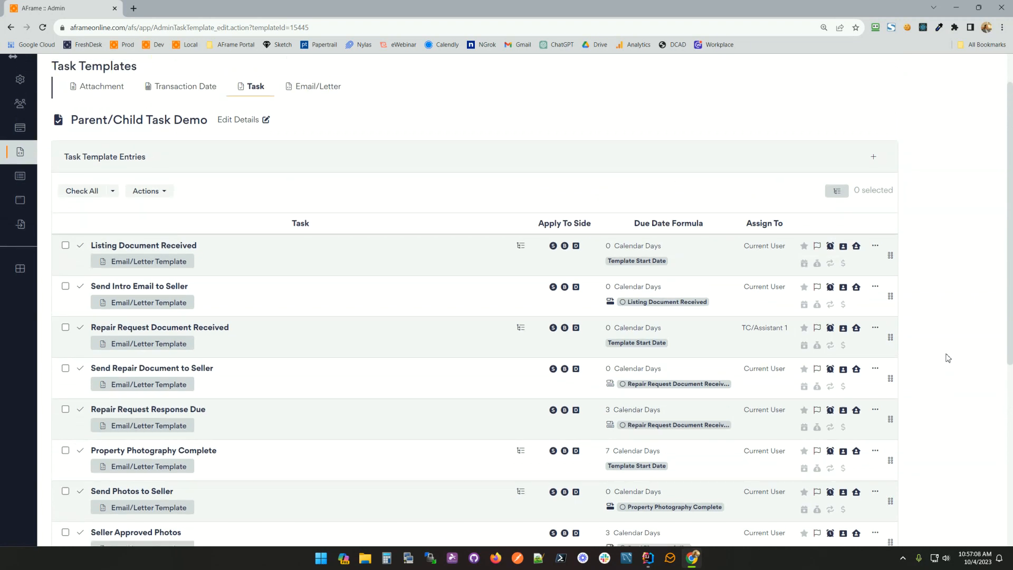
{"action": "scroll", "coordinate": [940, 338], "scroll_direction": "down", "scroll_amount": 3}
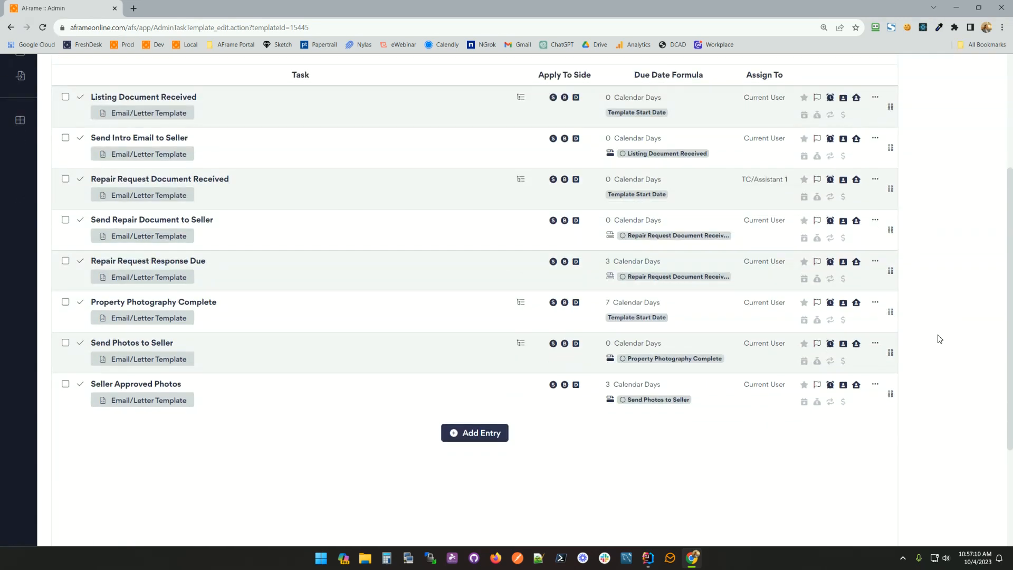
{"action": "scroll", "coordinate": [938, 339], "scroll_direction": "up", "scroll_amount": 4}
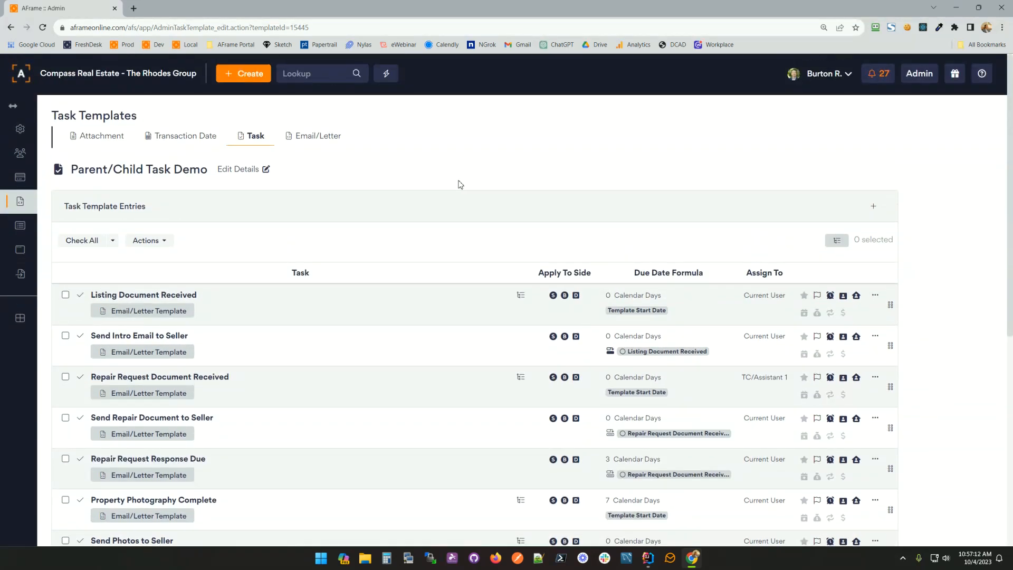
Return to the dashboard and open the details of the McKinney, TX transaction.
{"action": "left_click", "coordinate": [16, 78]}
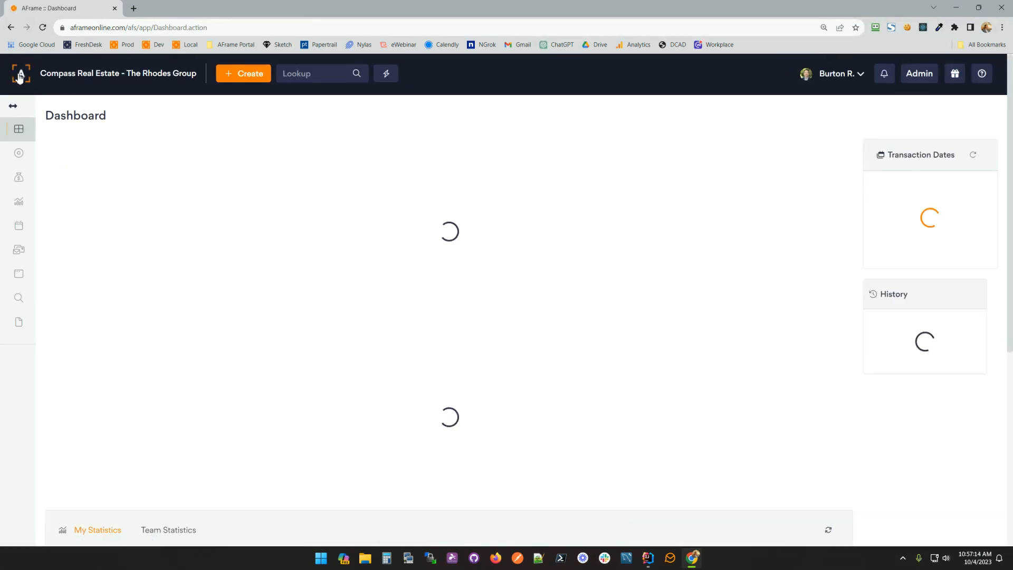
{"action": "left_click", "coordinate": [92, 226]}
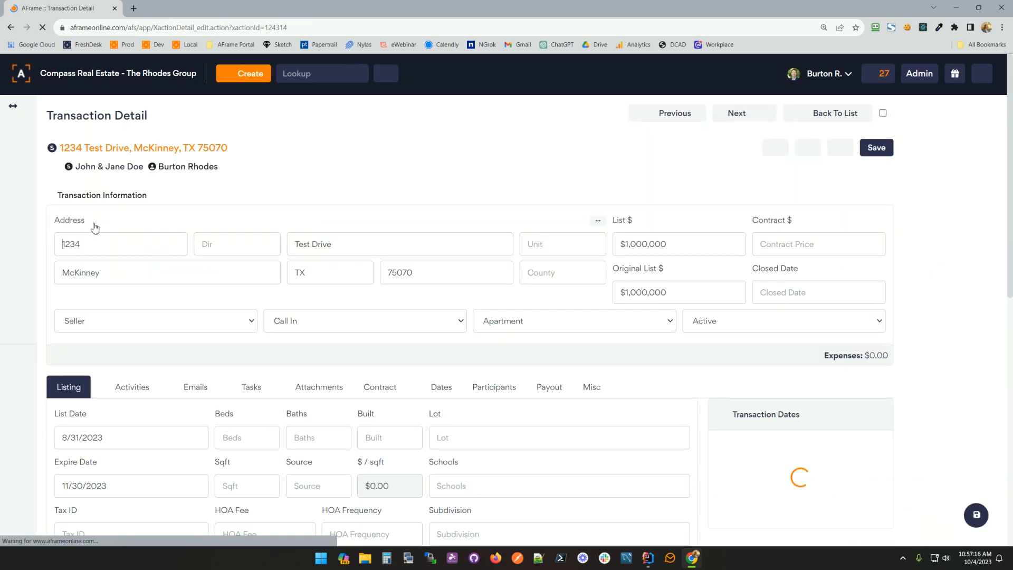
{"action": "scroll", "coordinate": [322, 220], "scroll_direction": "down", "scroll_amount": 3}
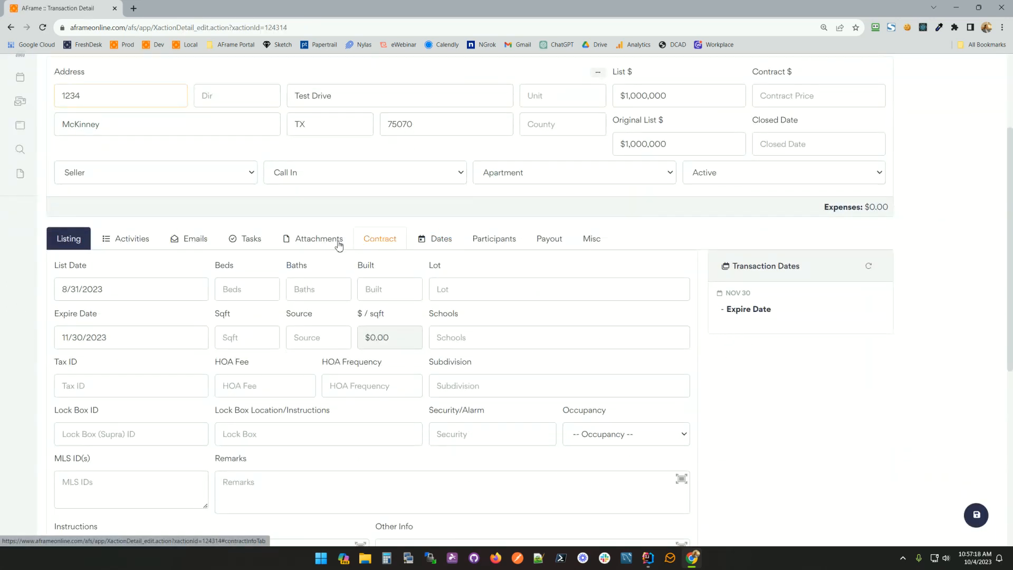
Apply the Parent/Child Task Demo template to the transaction's task list with the start date 10/4/2023.
{"action": "left_click", "coordinate": [258, 240]}
{"action": "scroll", "coordinate": [265, 258], "scroll_direction": "down", "scroll_amount": 2}
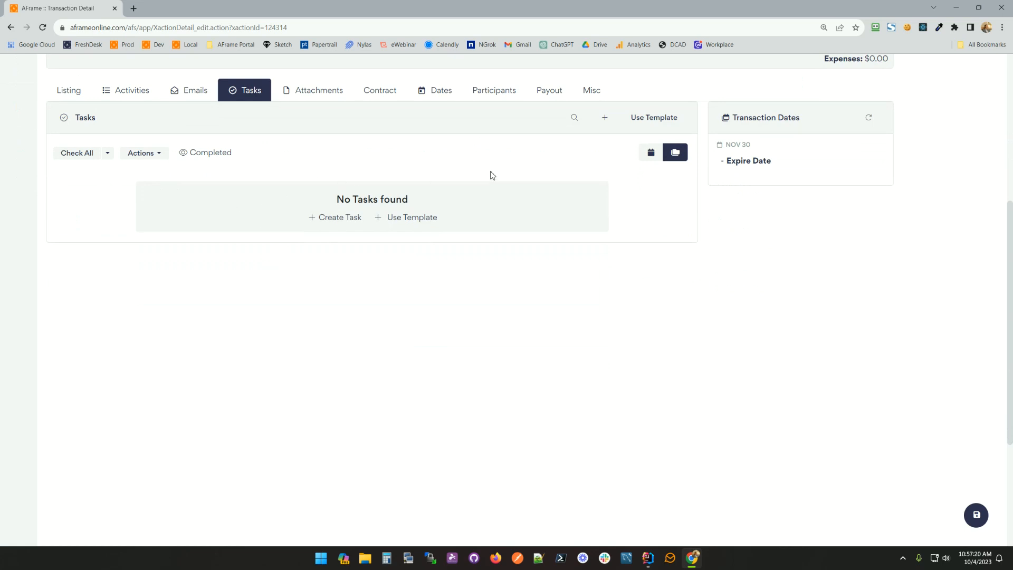
{"action": "left_click", "coordinate": [641, 117]}
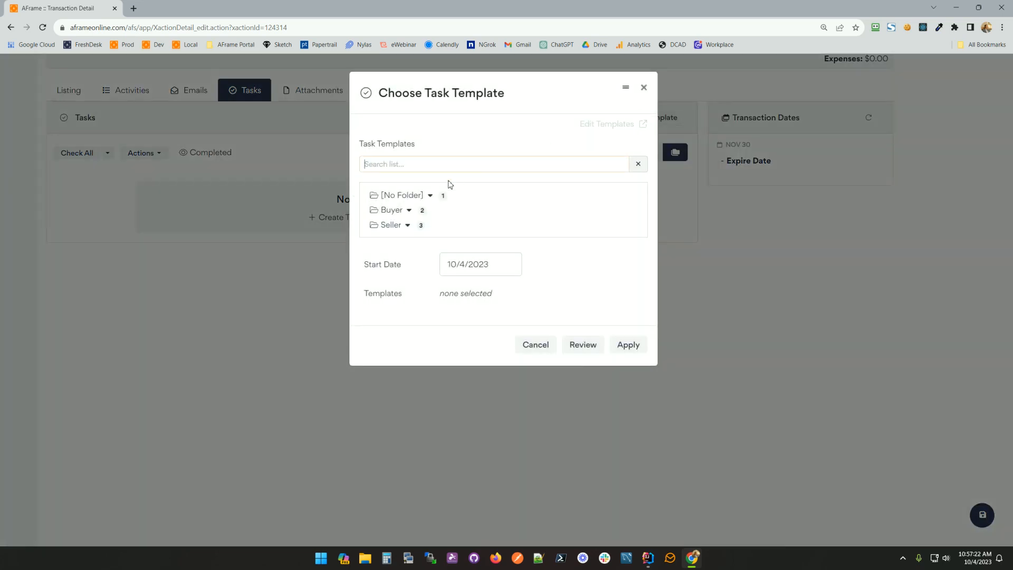
{"action": "left_click", "coordinate": [409, 197]}
{"action": "left_click", "coordinate": [378, 210]}
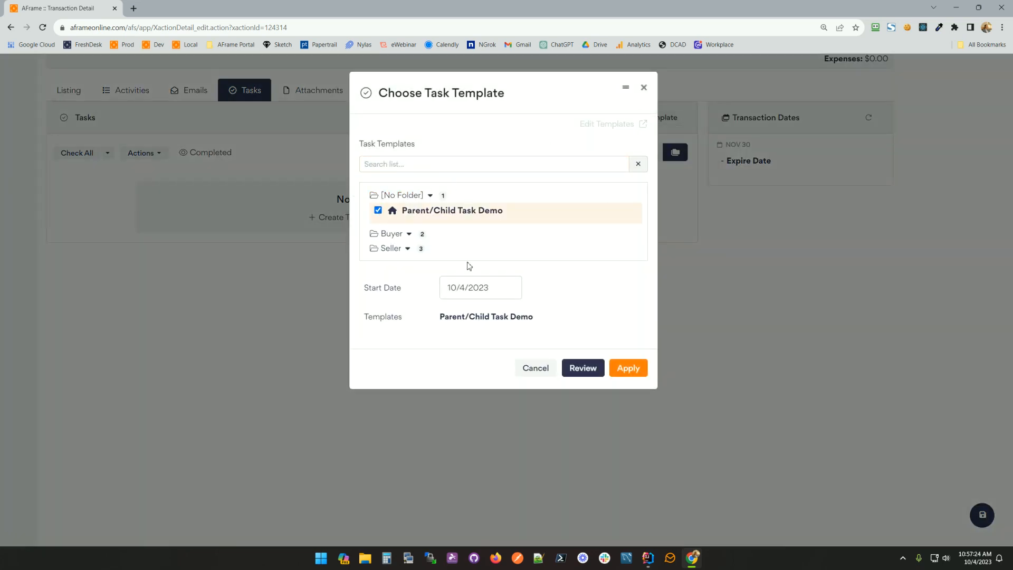
{"action": "left_click", "coordinate": [611, 369]}
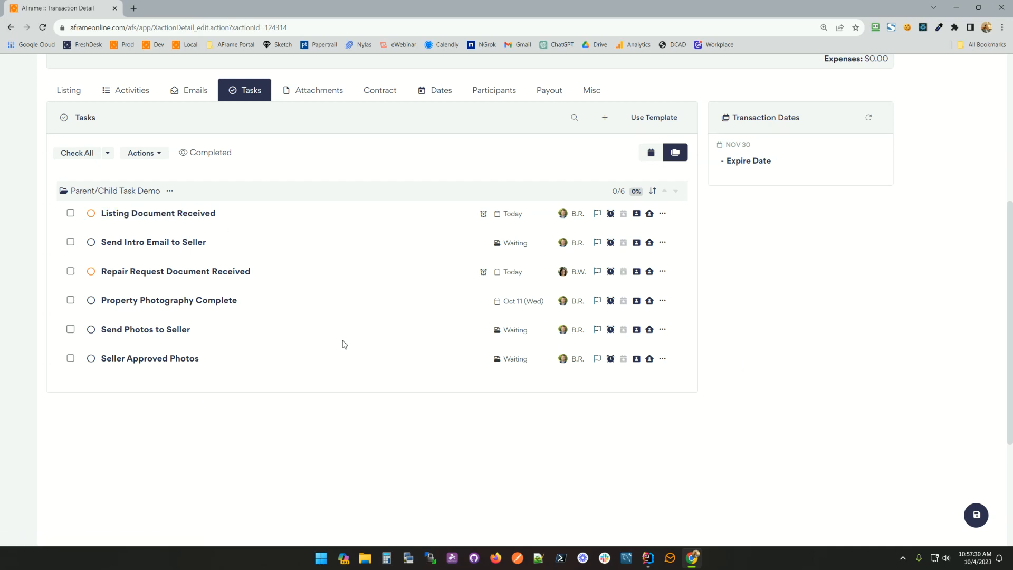
Examine the adjustment formula behind the Send Intro Email to Seller task's waiting due date and its referenced task.
{"action": "left_click", "coordinate": [496, 246]}
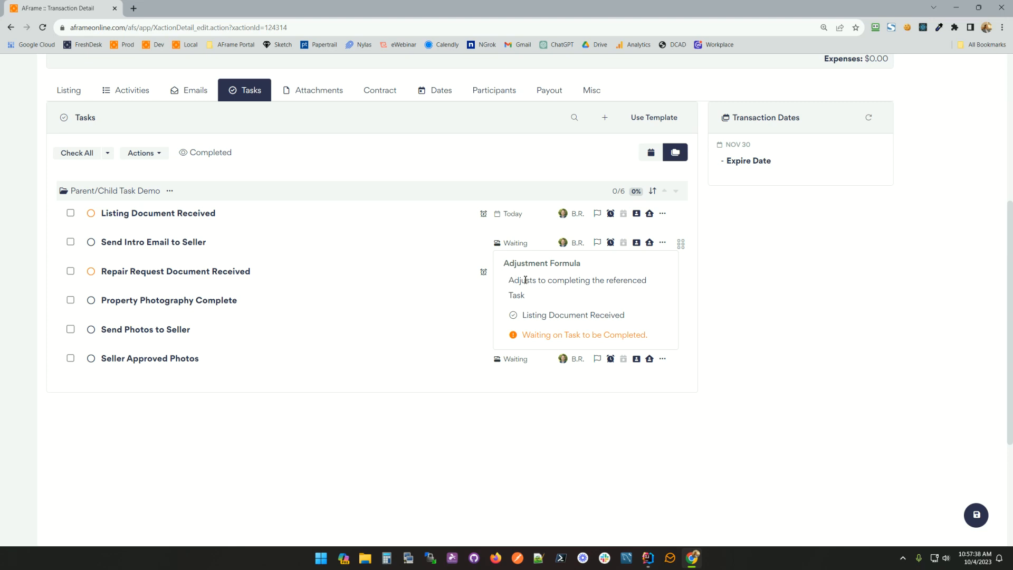
{"action": "left_click_drag", "start_coordinate": [533, 314], "coordinate": [617, 314]}
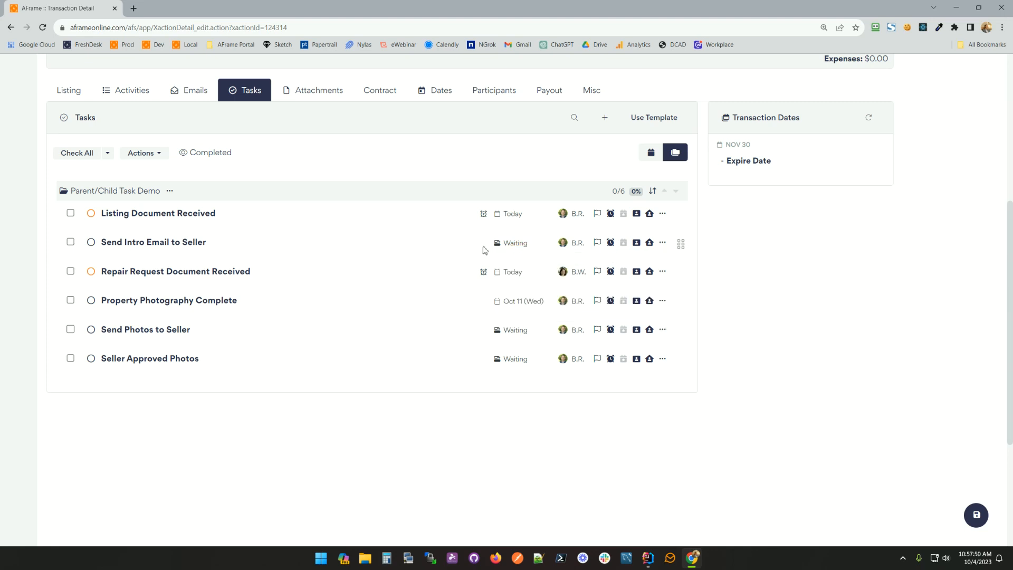
{"action": "left_click_drag", "start_coordinate": [257, 244], "coordinate": [124, 243]}
{"action": "left_click", "coordinate": [257, 235]}
Complete the Listing Document Received and Send Intro Email to Seller tasks, and hide and show completed tasks again.
{"action": "left_click", "coordinate": [91, 214]}
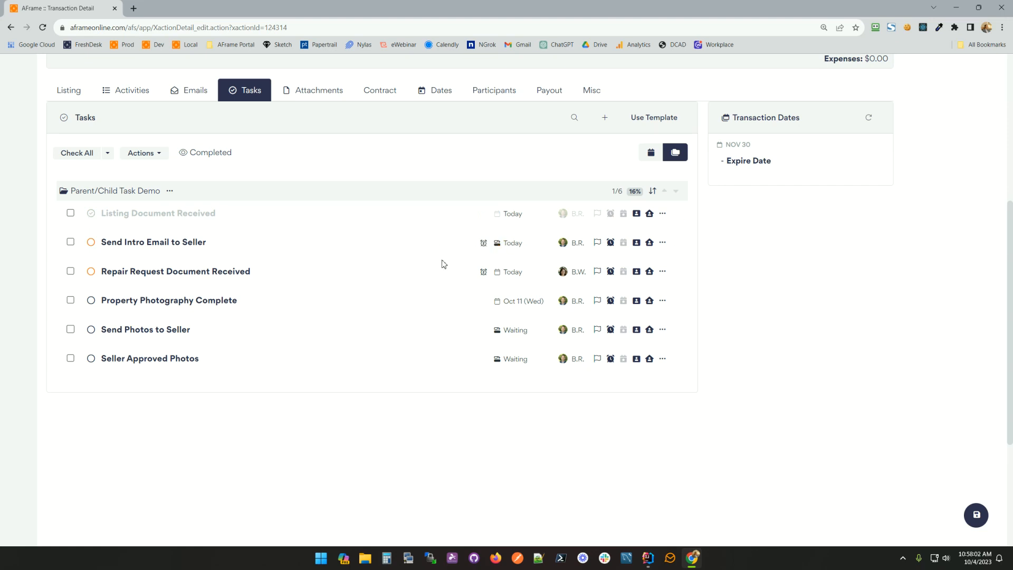
{"action": "left_click", "coordinate": [91, 242]}
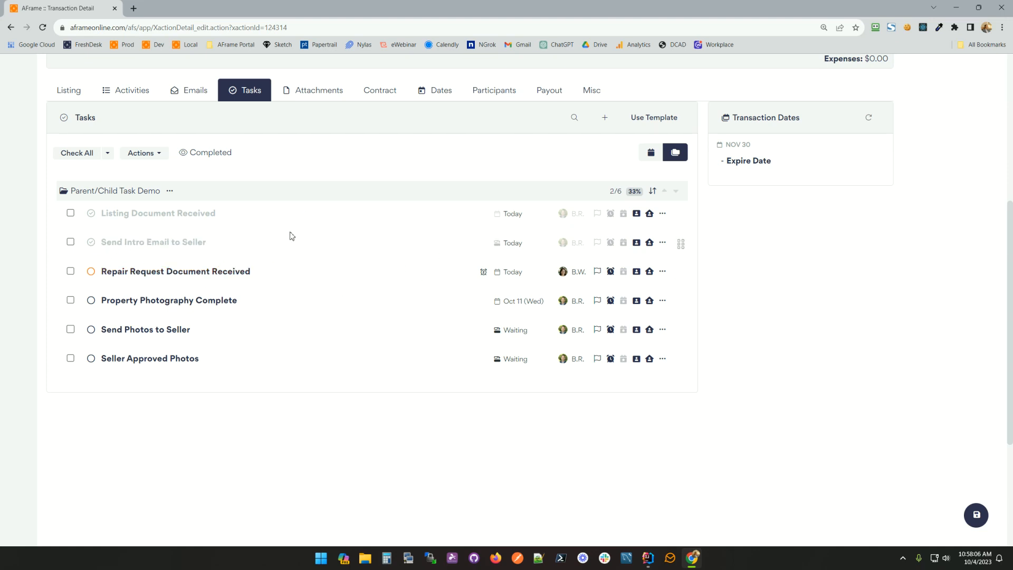
{"action": "left_click", "coordinate": [186, 155]}
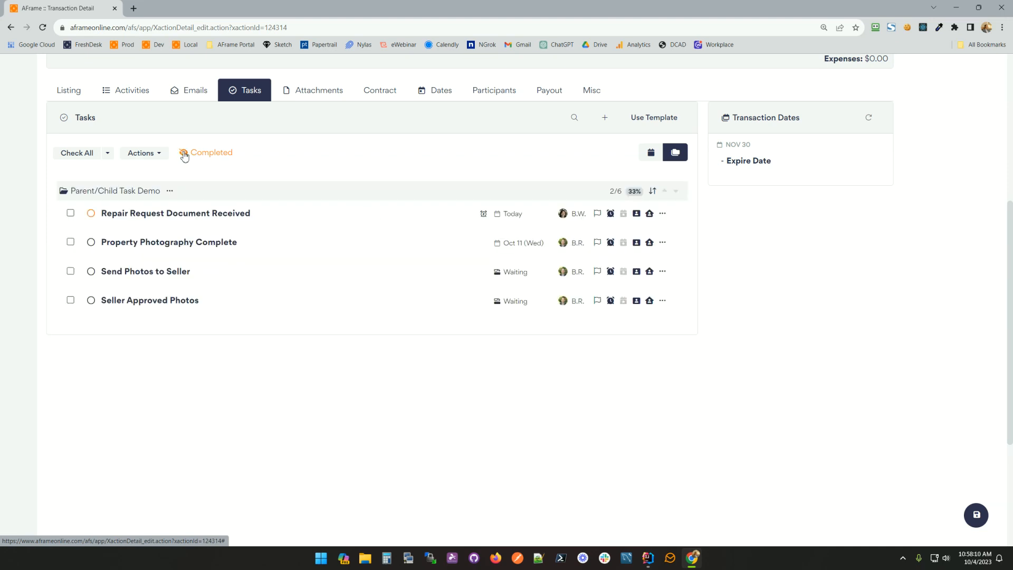
{"action": "left_click", "coordinate": [184, 154]}
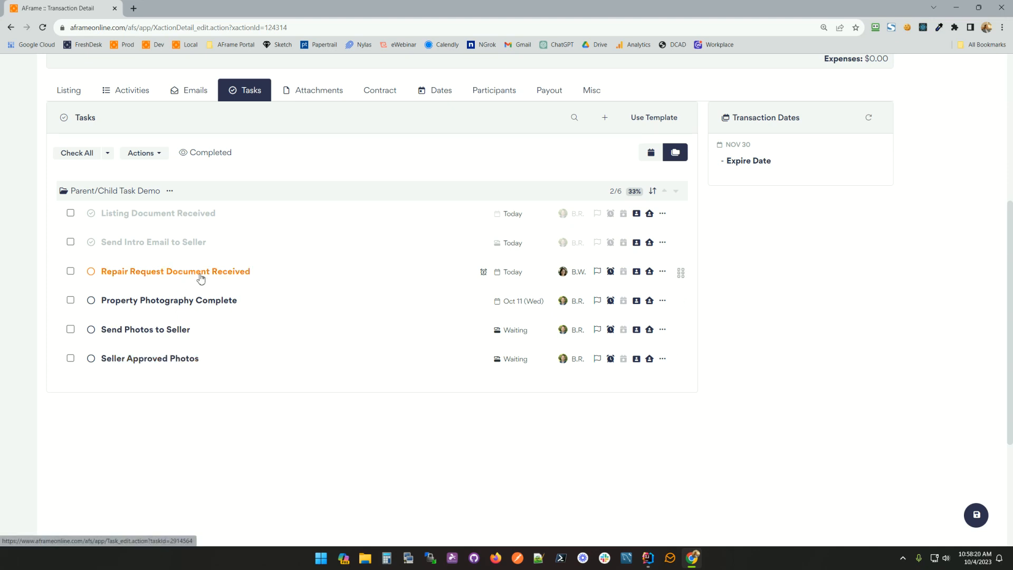
Examine the transaction's task dependency tree, including the details of Seller Approved Photos, and close it without making changes.
{"action": "left_click", "coordinate": [141, 152]}
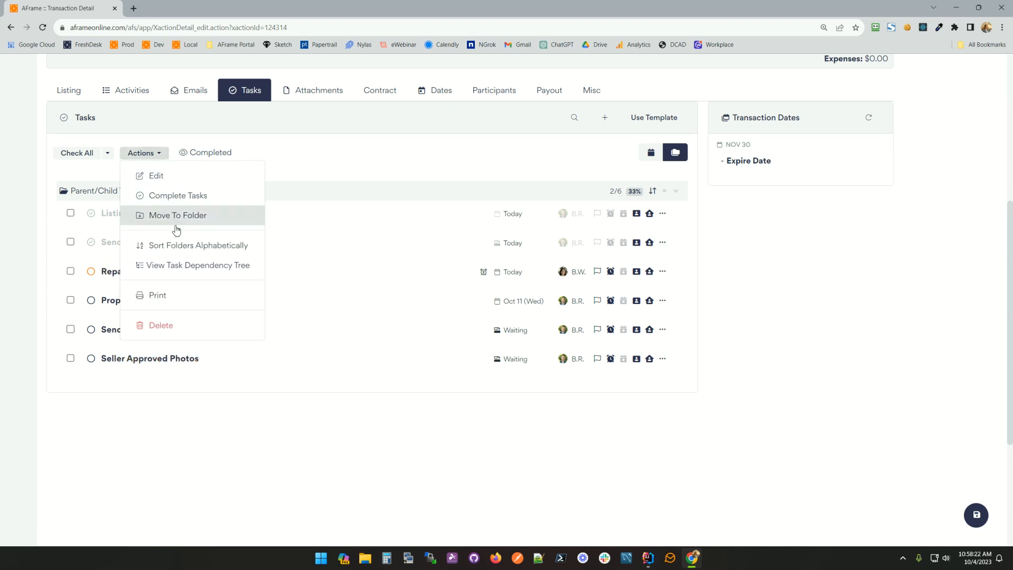
{"action": "left_click", "coordinate": [191, 266]}
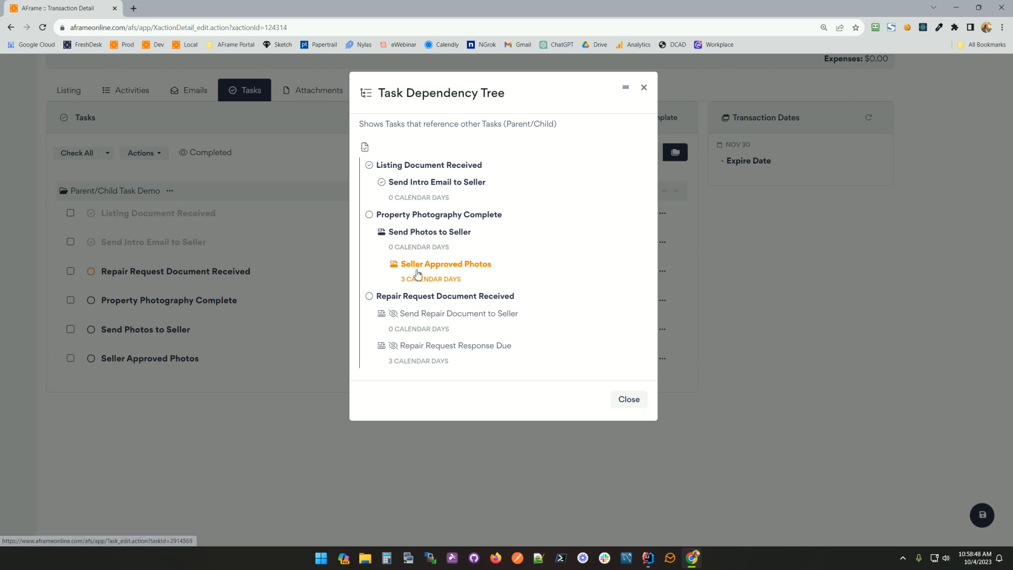
{"action": "key", "text": "Escape"}
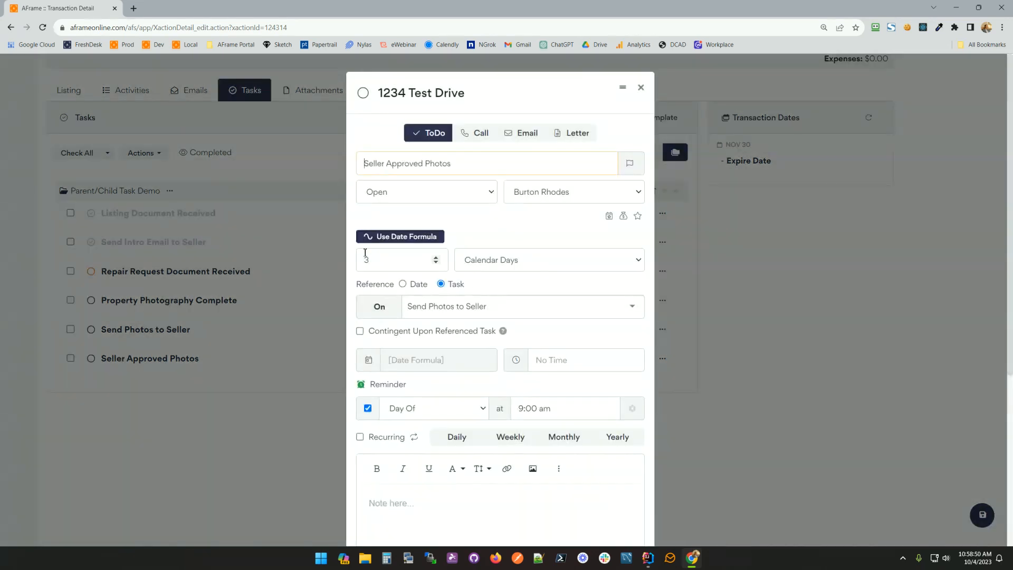
{"action": "left_click", "coordinate": [640, 87]}
{"action": "left_click", "coordinate": [156, 154]}
{"action": "left_click", "coordinate": [161, 265]}
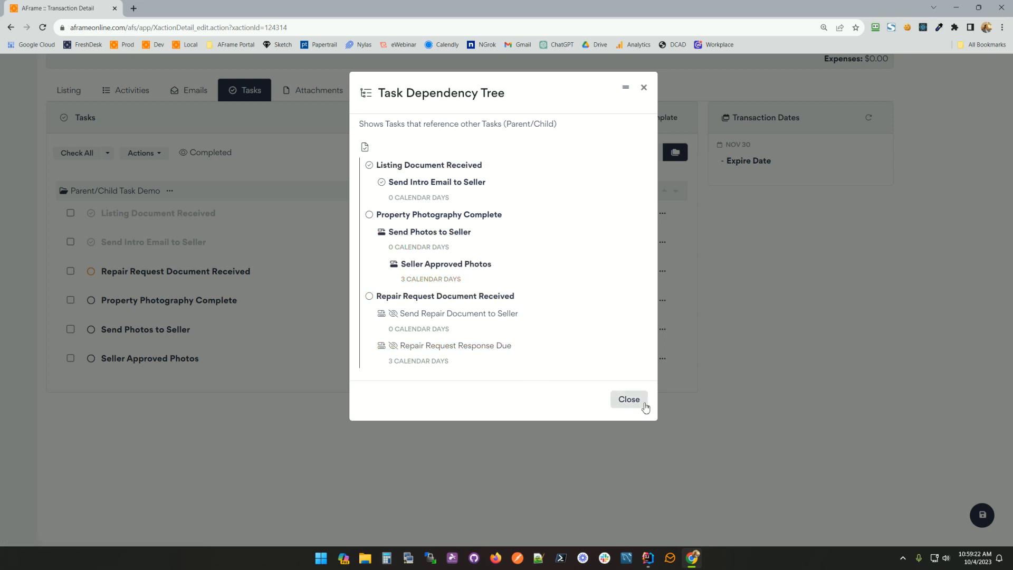
{"action": "left_click", "coordinate": [629, 399]}
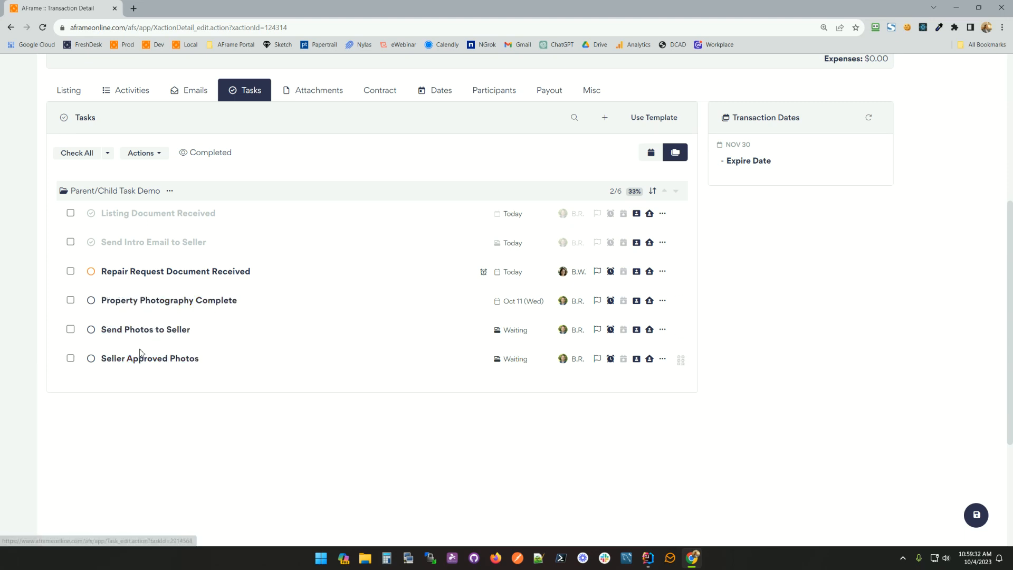
Complete the Property Photography Complete, Send Photos to Seller and Seller Approved Photos tasks in sequence.
{"action": "left_click", "coordinate": [91, 300]}
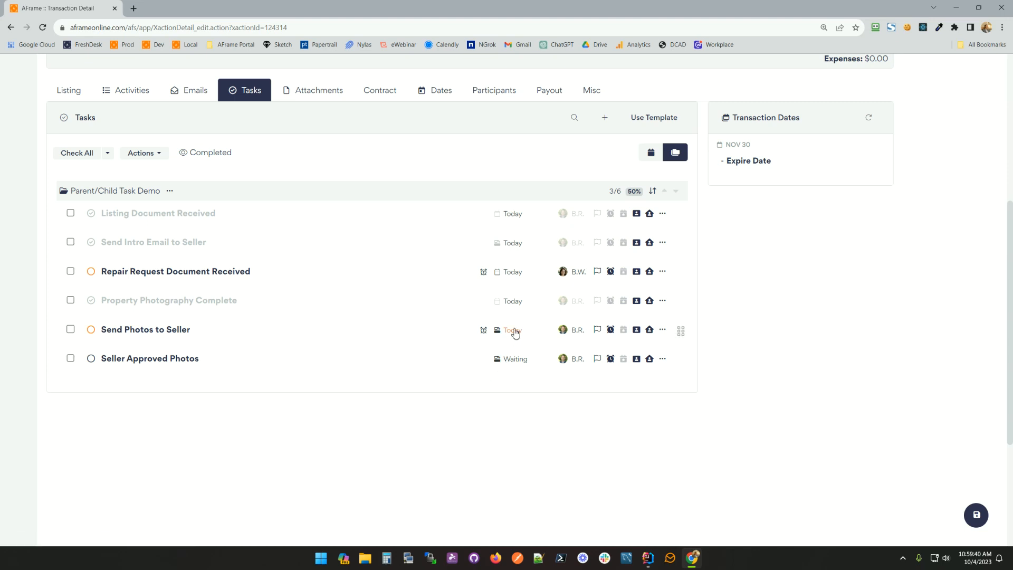
{"action": "left_click", "coordinate": [90, 331]}
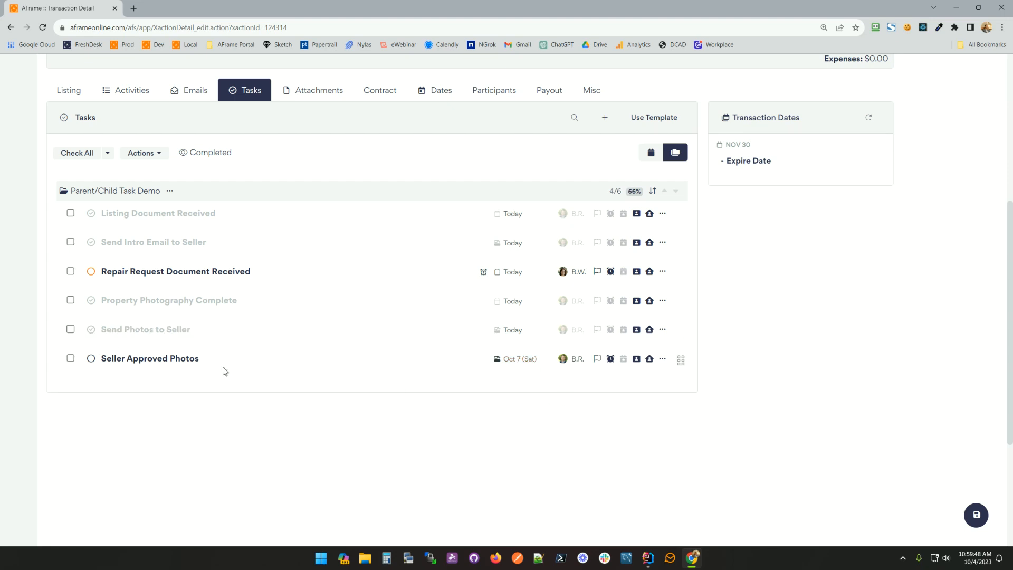
{"action": "left_click", "coordinate": [90, 360]}
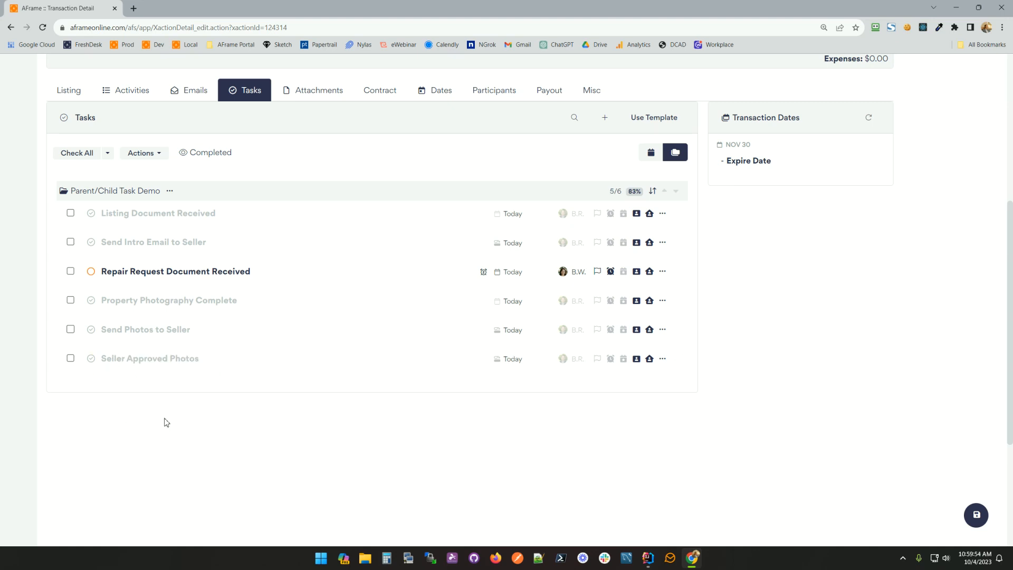
Complete Repair Request Document Received, refresh the task list, and complete its child tasks Send Repair Document to Seller and Repair Request Response Due.
{"action": "left_click", "coordinate": [92, 273]}
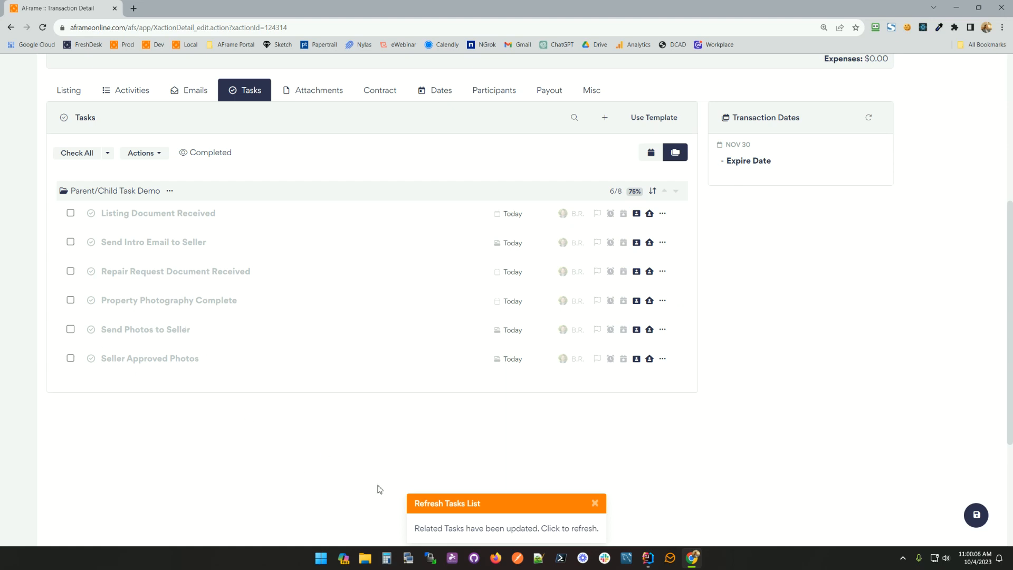
{"action": "left_click", "coordinate": [502, 530]}
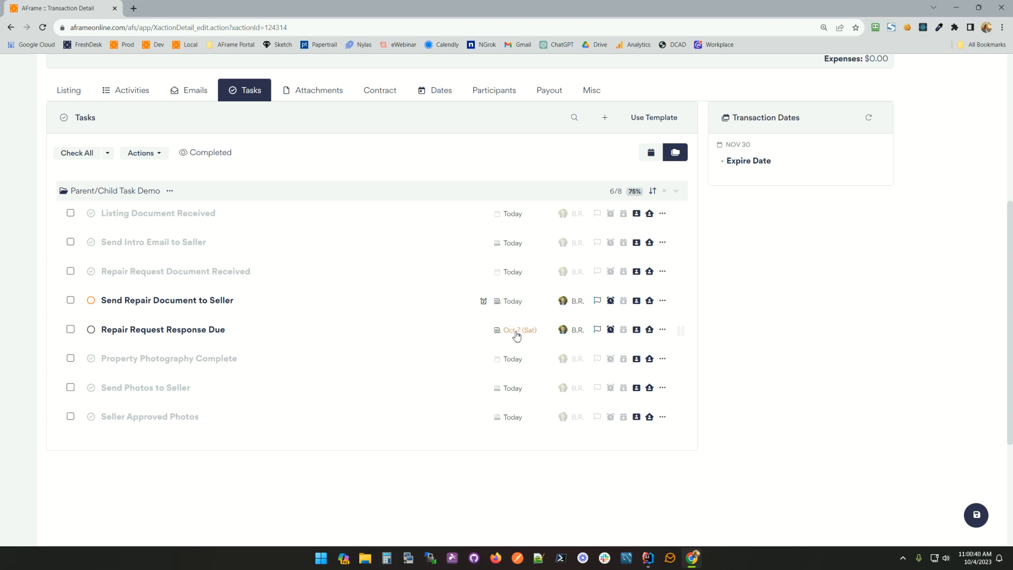
{"action": "left_click", "coordinate": [90, 300]}
{"action": "left_click", "coordinate": [92, 329]}
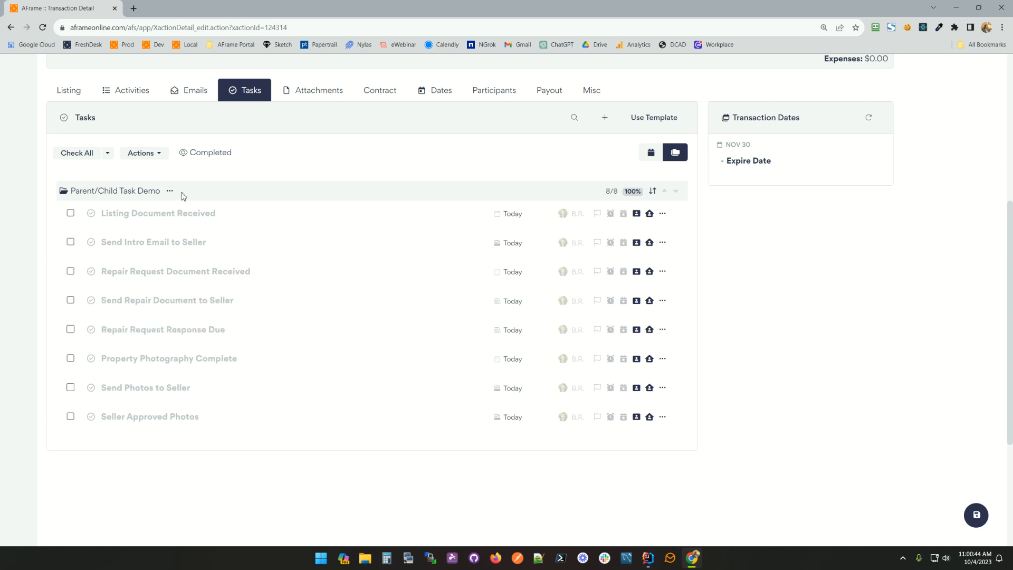
{"action": "scroll", "coordinate": [337, 241], "scroll_direction": "up", "scroll_amount": 5}
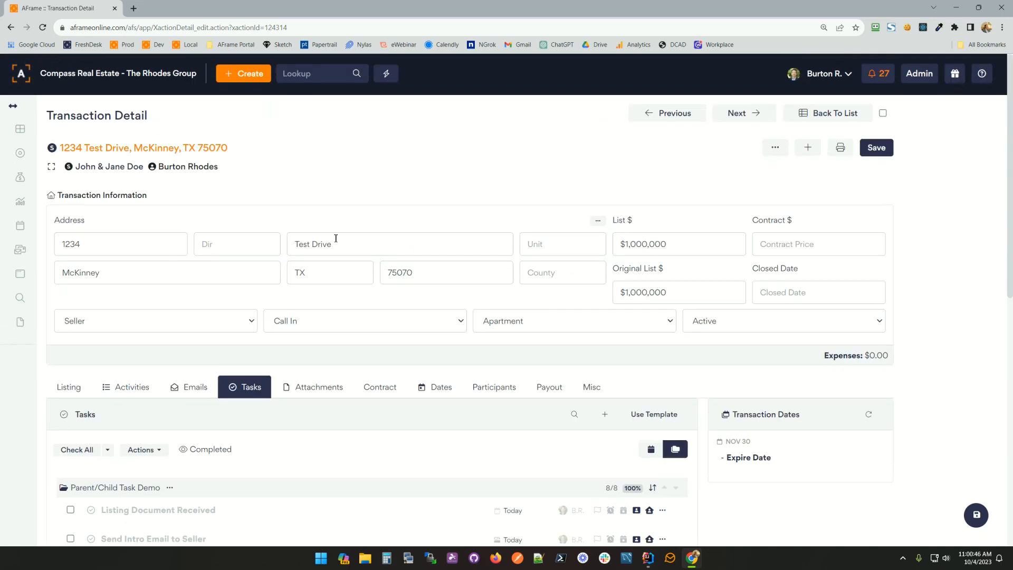